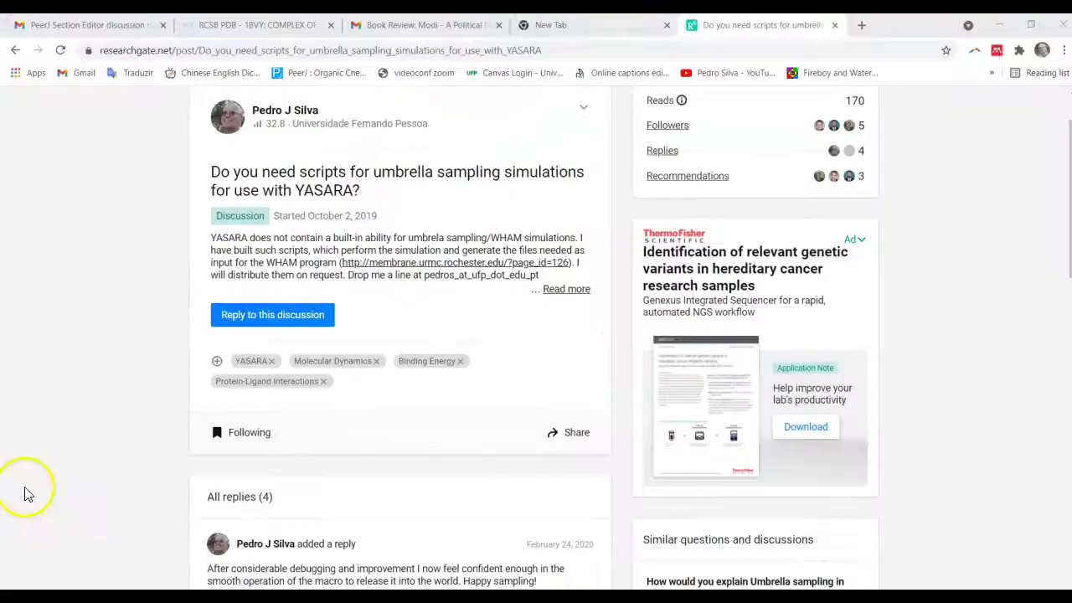
- Download wham_macro.zip from the ResearchGate thread's first reply and open the archive
{"action": "left_click_drag", "start_coordinate": [549, 49], "coordinate": [95, 52]}
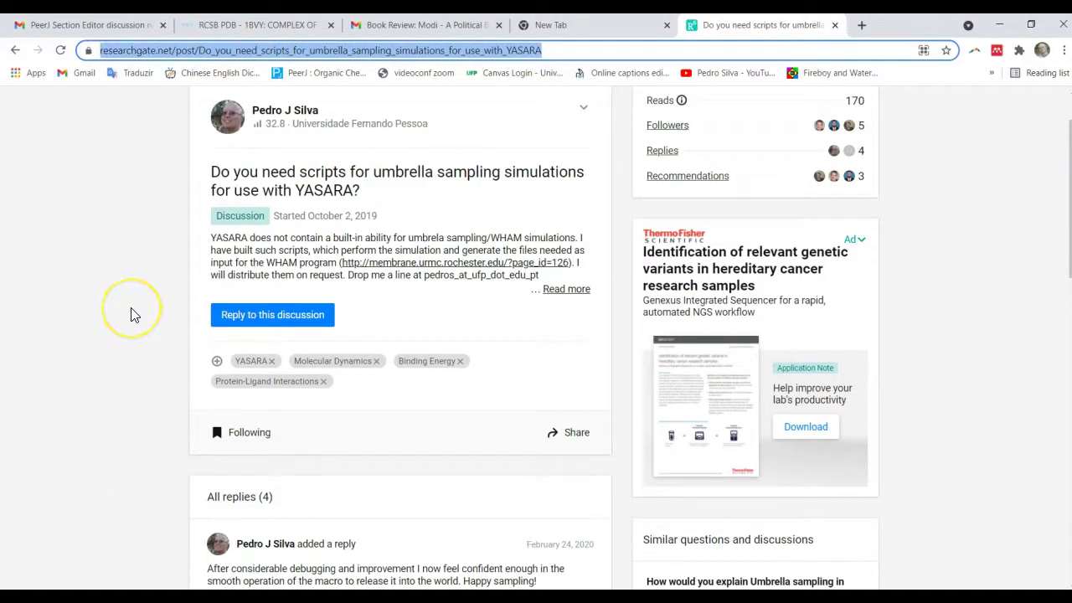
{"action": "scroll", "coordinate": [132, 315], "scroll_direction": "down", "scroll_amount": 3}
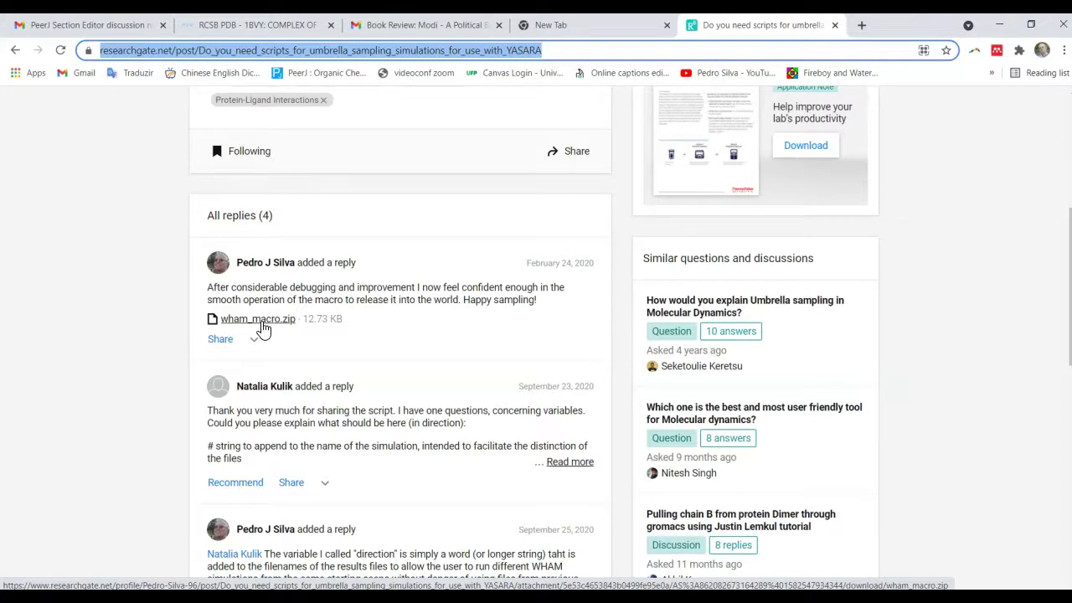
{"action": "left_click", "coordinate": [146, 468]}
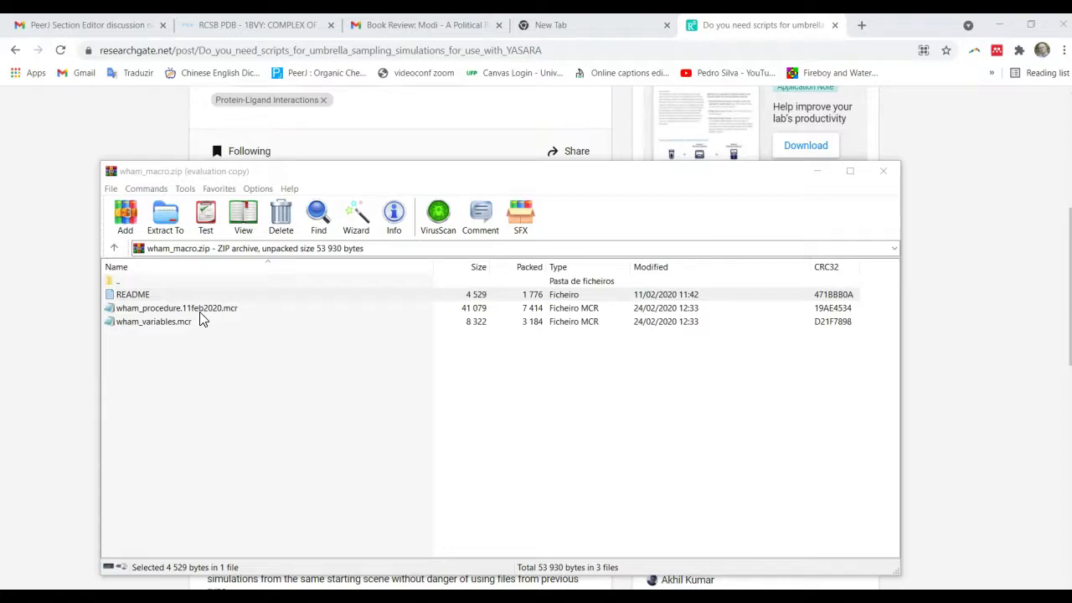
- Open wham_variables.mcr in Notepad, select the '/home/users/protein' MacroTarget path, and show YASARA behind it
{"action": "double_click", "coordinate": [157, 324]}
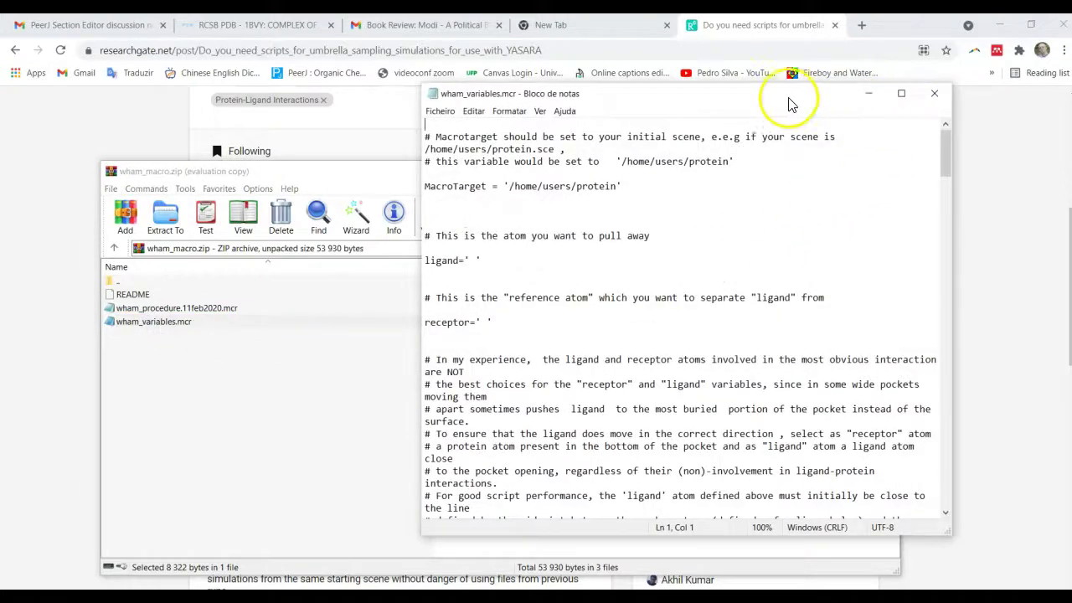
{"action": "left_click_drag", "start_coordinate": [777, 97], "coordinate": [831, 64]}
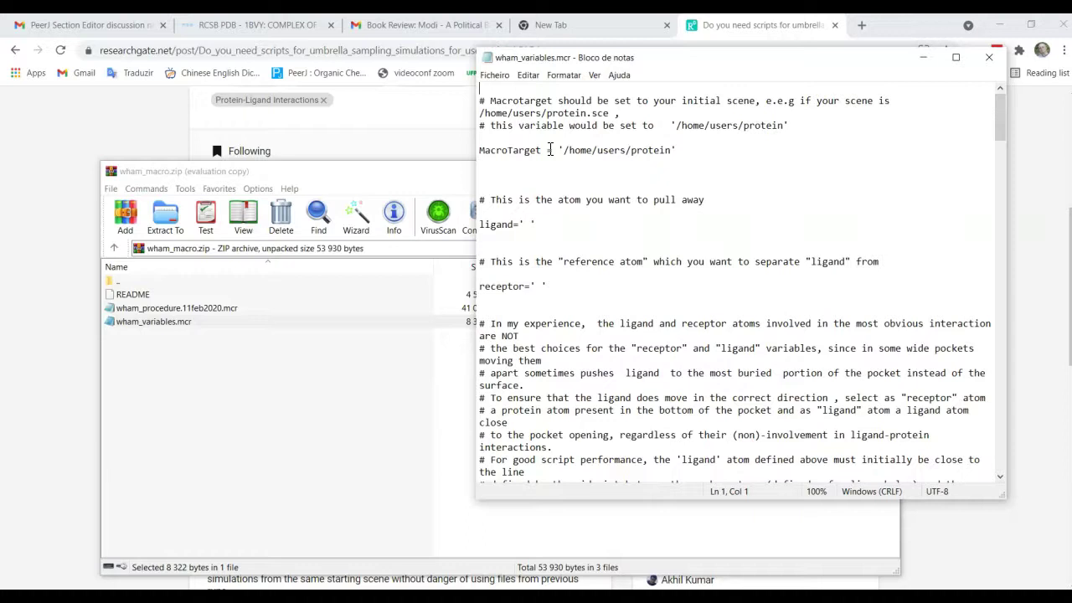
{"action": "left_click_drag", "start_coordinate": [563, 151], "coordinate": [675, 151]}
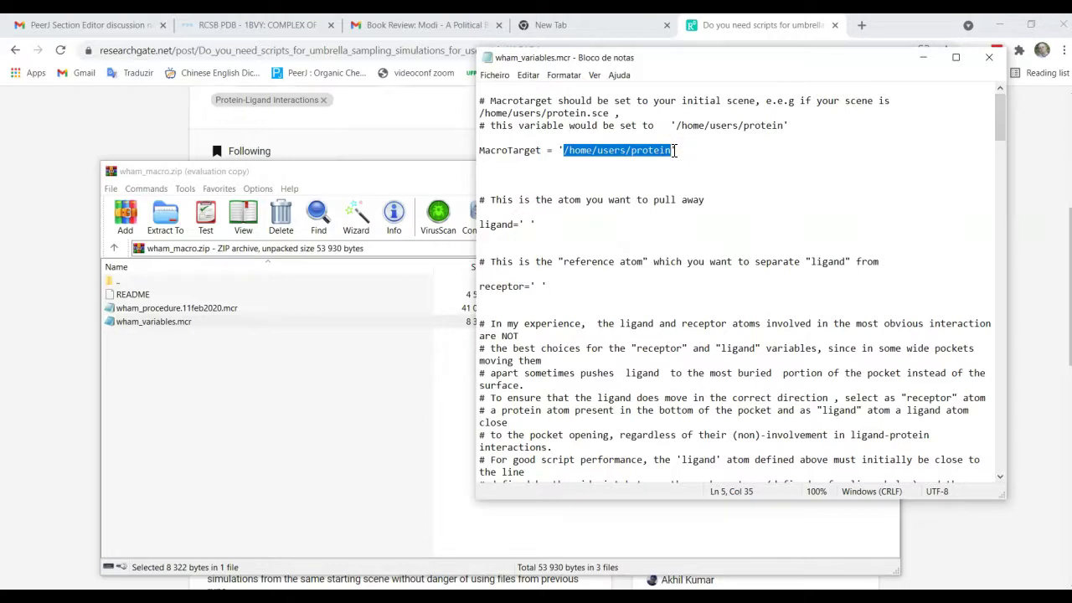
{"action": "left_click", "coordinate": [311, 503]}
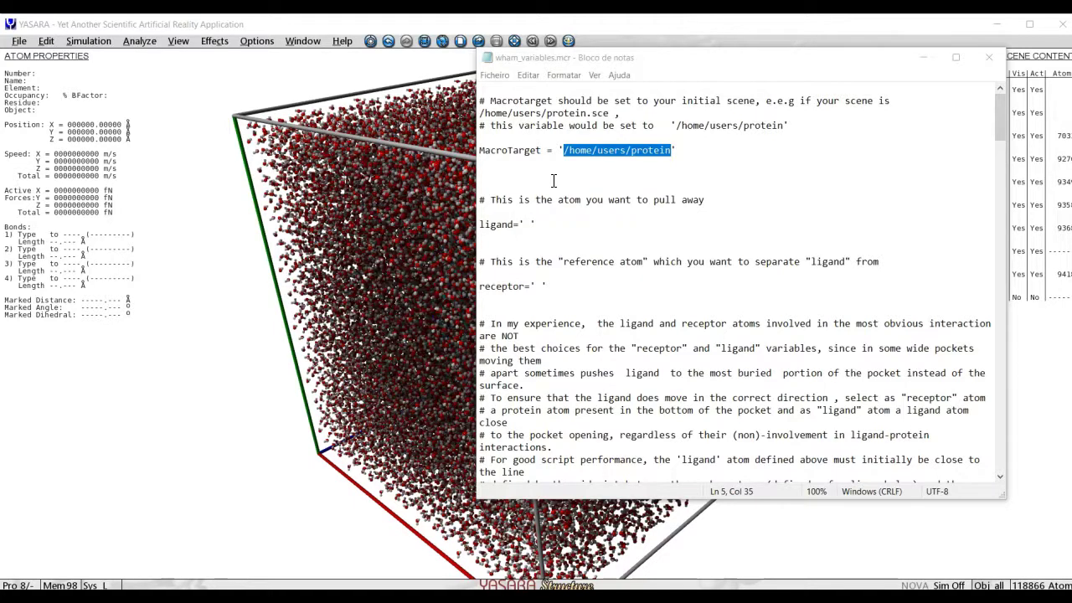
- Replace the selected MacroTarget path with 'complex', correcting the typo
{"action": "left_click", "coordinate": [656, 59]}
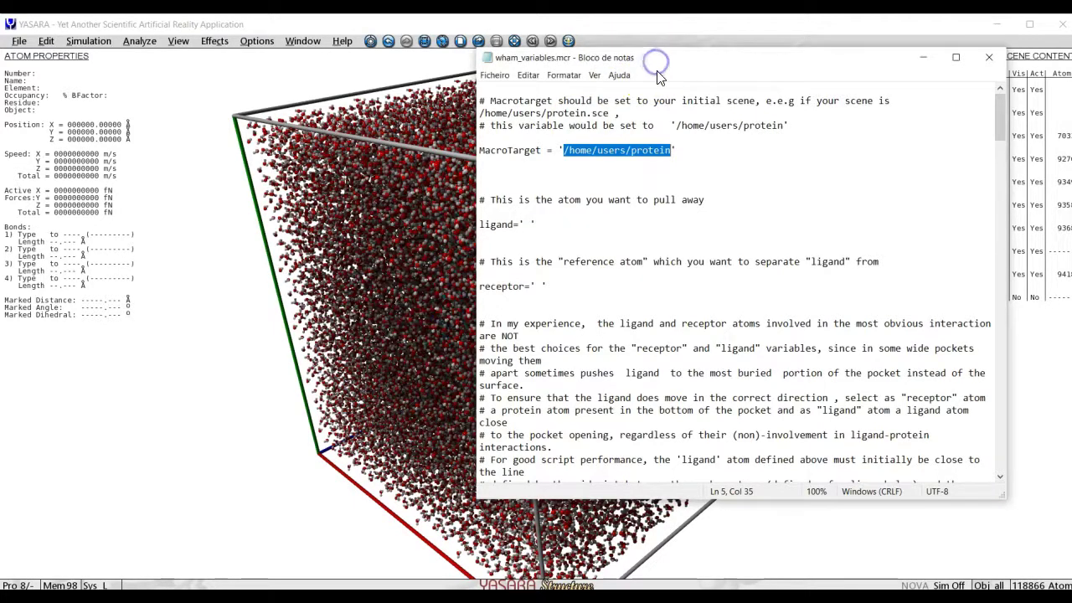
{"action": "type", "text": "conp"}
{"action": "key", "text": "BackSpace"}
{"action": "key", "text": "BackSpace"}
{"action": "type", "text": "mple"}
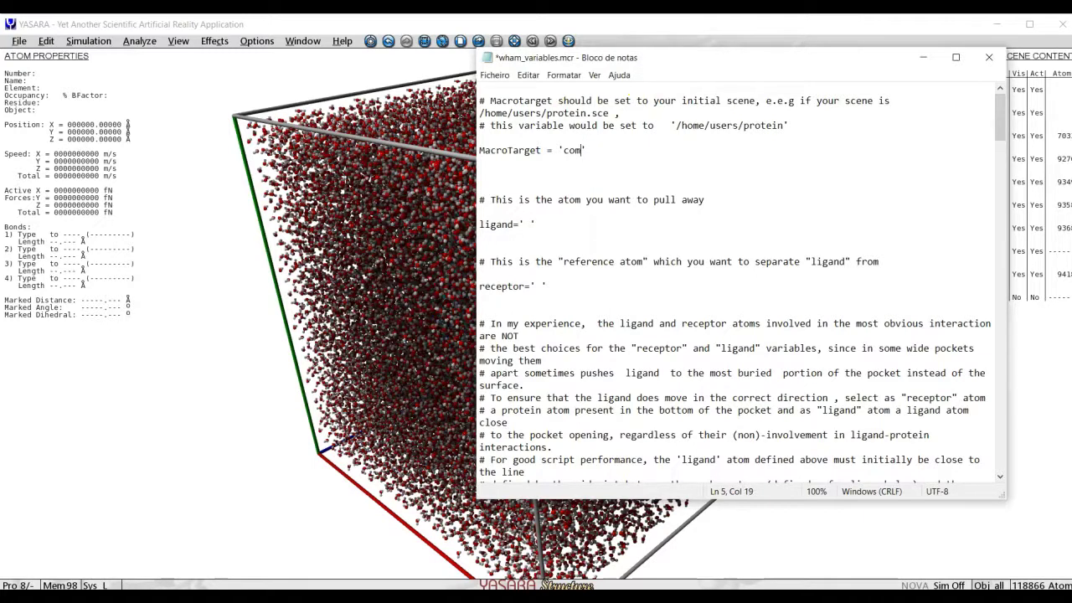
{"action": "type", "text": "x"}
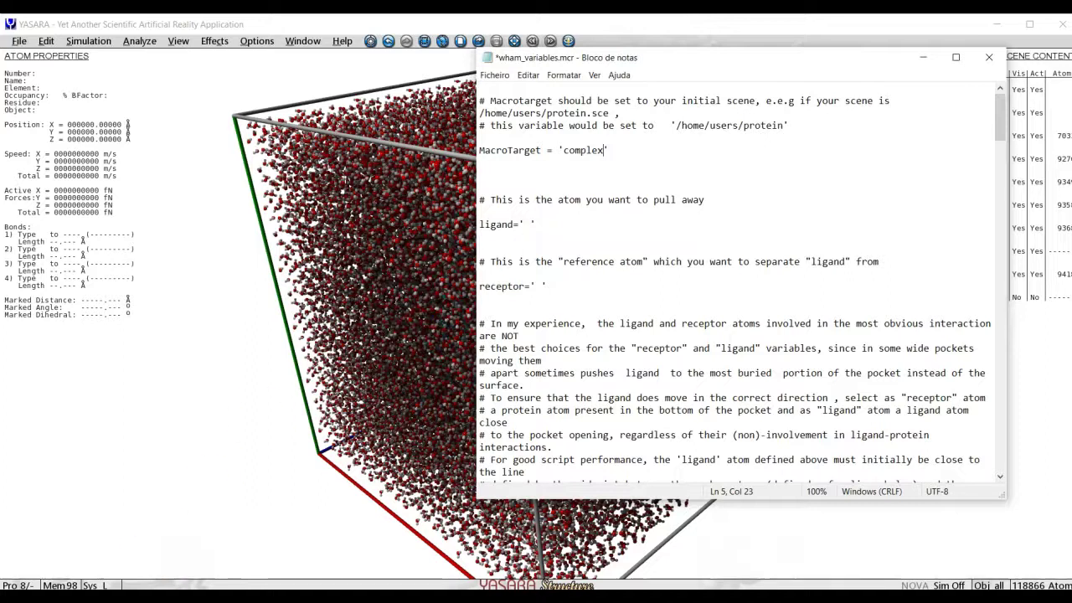
- Hide the water, show the protein as a tube, and zoom and rotate toward the ligands
{"action": "left_click", "coordinate": [1017, 275]}
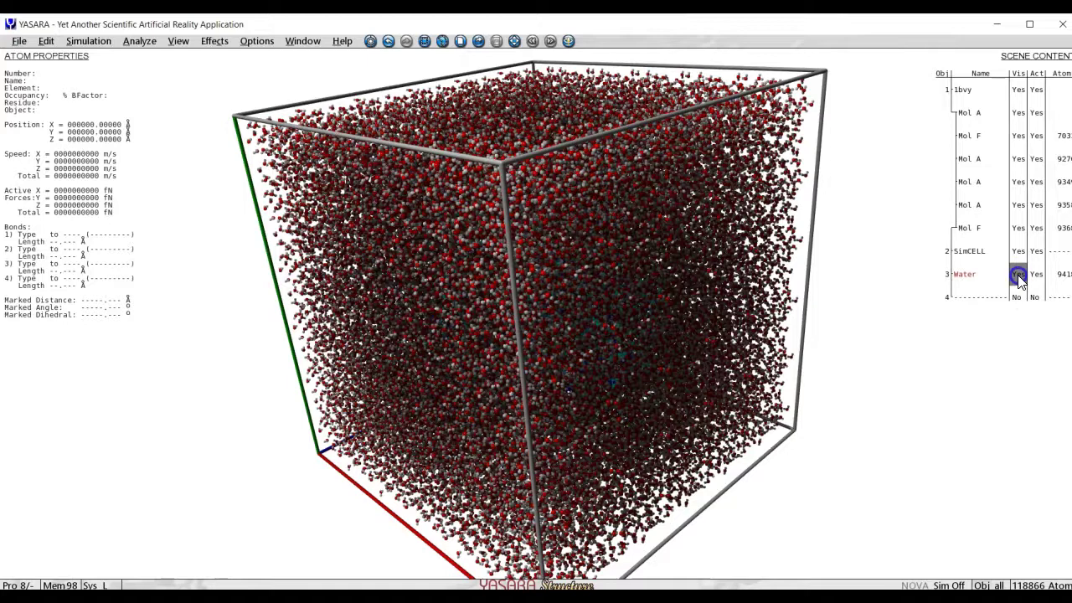
{"action": "left_click", "coordinate": [1017, 276]}
{"action": "key", "text": "F4"}
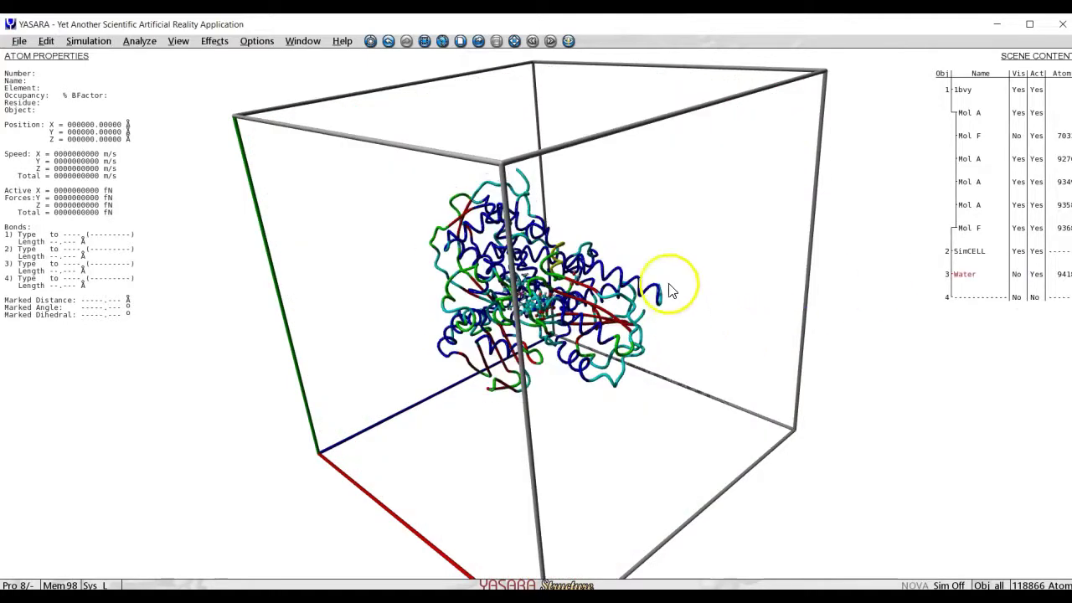
{"action": "left_click_drag", "start_coordinate": [674, 290], "coordinate": [714, 284]}
{"action": "scroll", "coordinate": [713, 285], "scroll_direction": "up", "scroll_amount": 5}
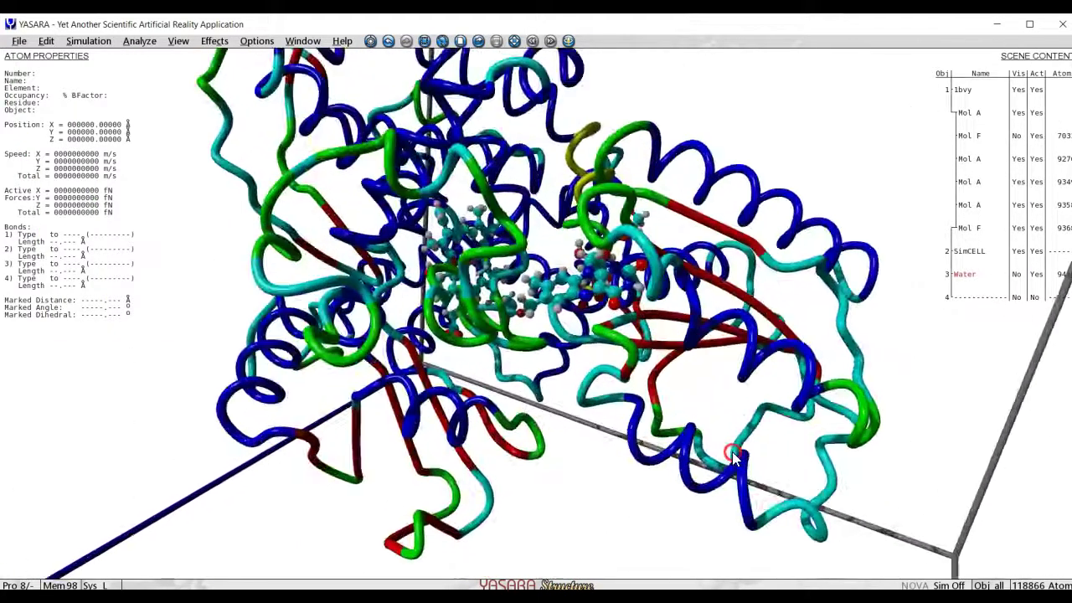
{"action": "scroll", "coordinate": [672, 325], "scroll_direction": "up", "scroll_amount": 3}
{"action": "left_click_drag", "start_coordinate": [653, 302], "coordinate": [680, 197]}
- Identify the FMN 1002 N5 atom as number 9376
{"action": "left_click", "coordinate": [614, 251]}
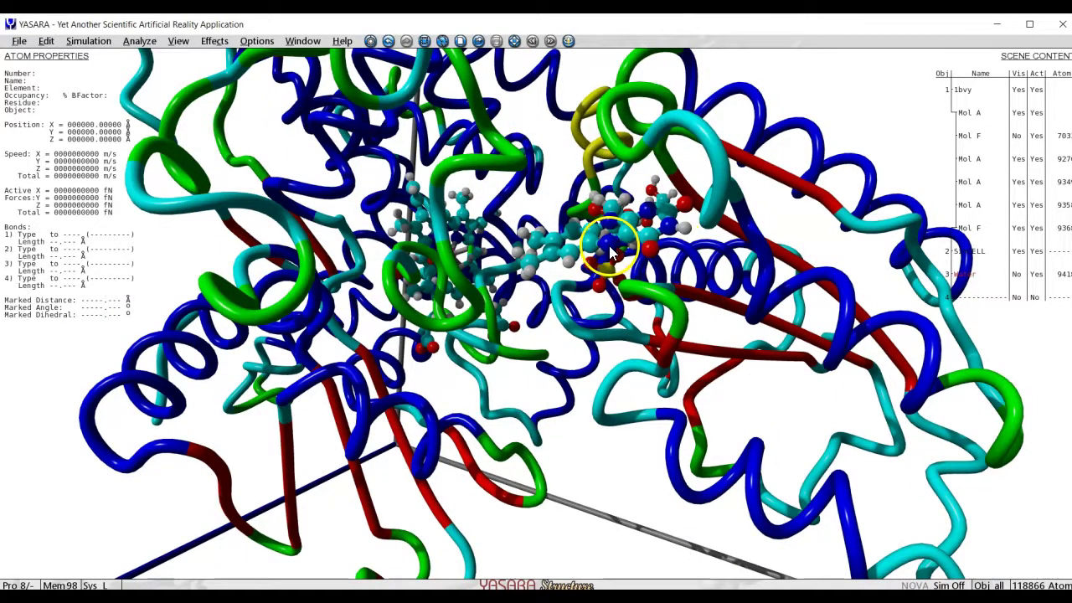
{"action": "left_click", "coordinate": [610, 248]}
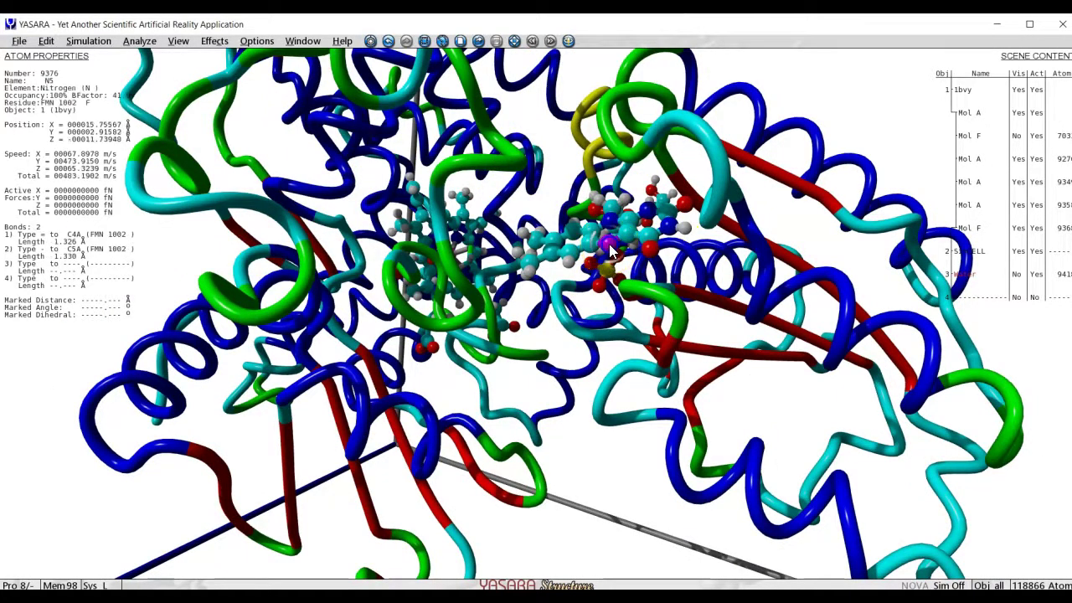
{"action": "left_click", "coordinate": [35, 73]}
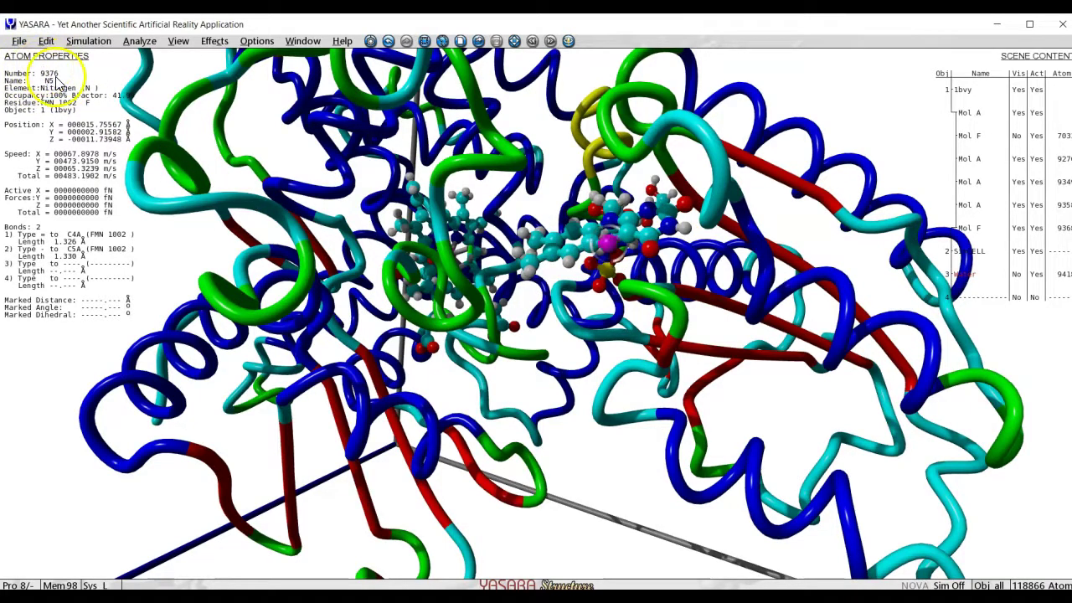
{"action": "left_click", "coordinate": [608, 249]}
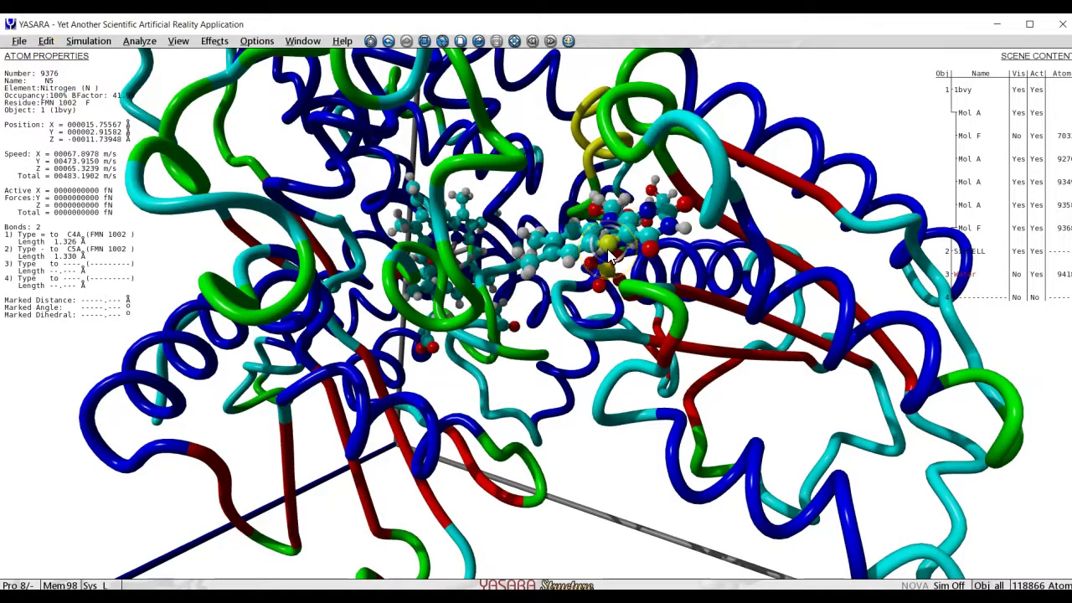
{"action": "left_click", "coordinate": [545, 493]}
{"action": "left_click", "coordinate": [469, 596]}
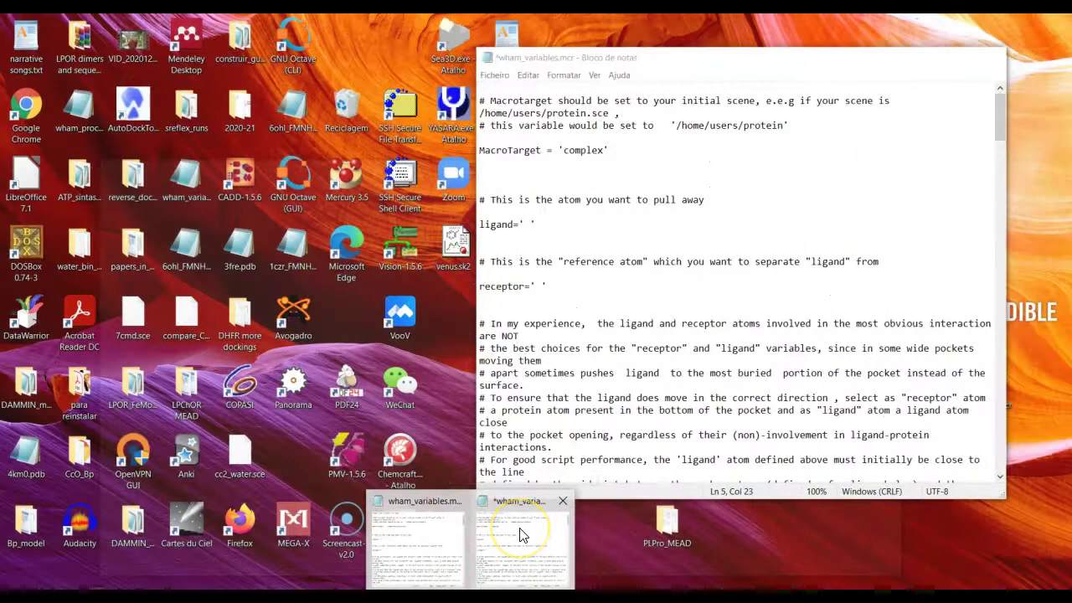
- Enter 9376 as the ligand atom in wham_variables.mcr and move the Notepad window aside
{"action": "left_click", "coordinate": [519, 527]}
{"action": "left_click", "coordinate": [524, 225]}
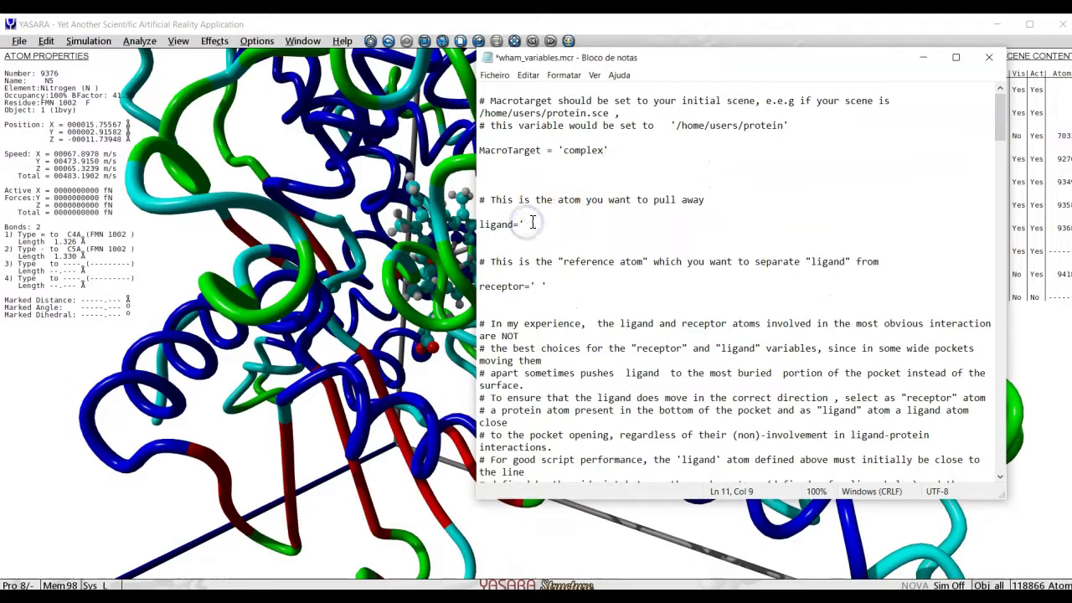
{"action": "type", "text": "9376"}
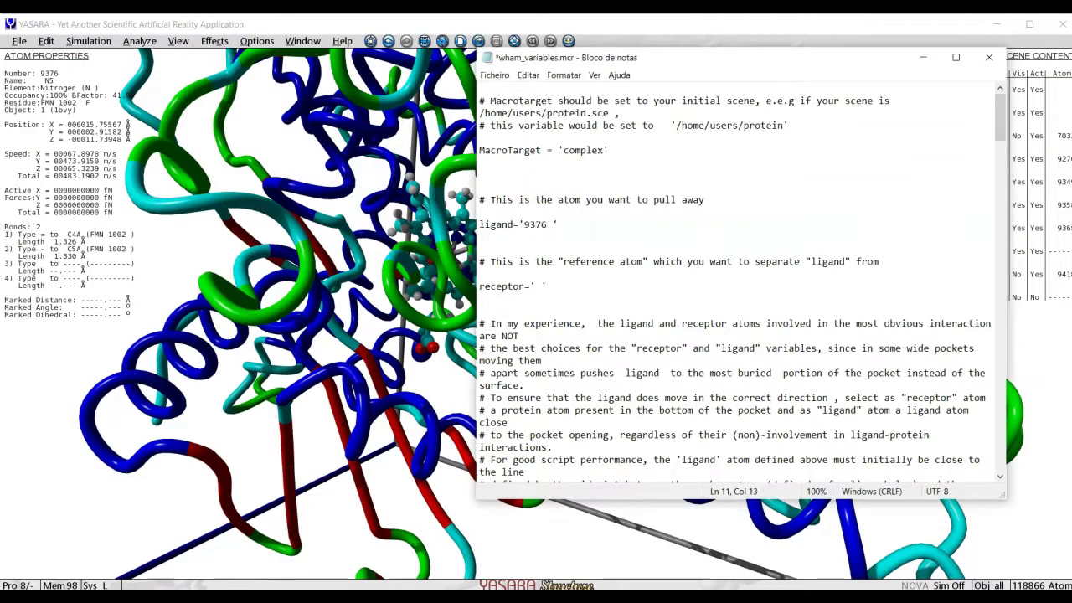
{"action": "left_click_drag", "start_coordinate": [725, 57], "coordinate": [1024, 43]}
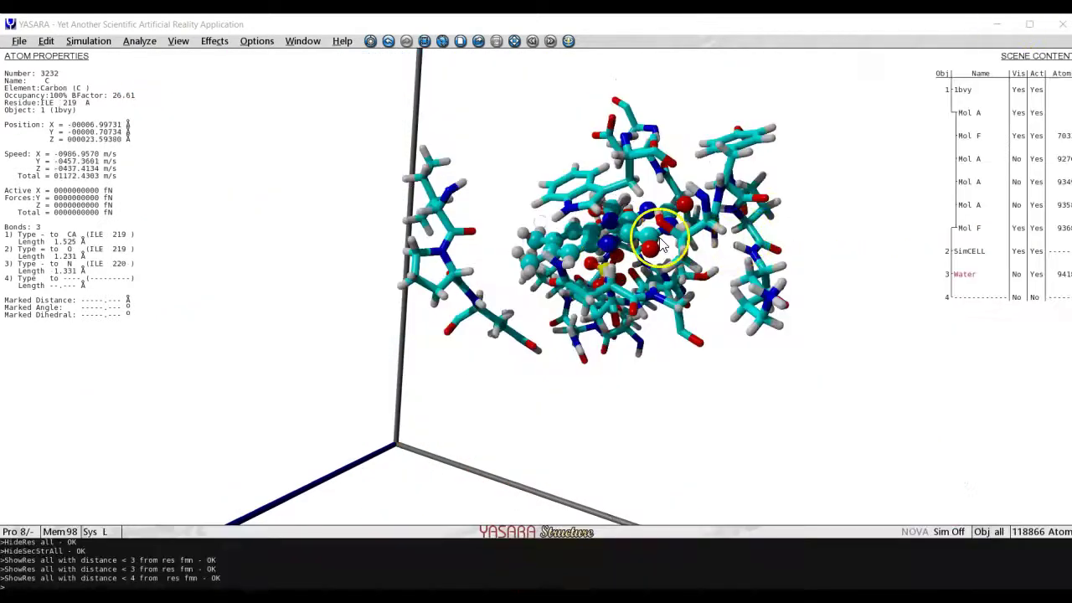
- Rotate the pocket and identify THR 492's CB atom as number 7233
{"action": "left_click", "coordinate": [606, 237]}
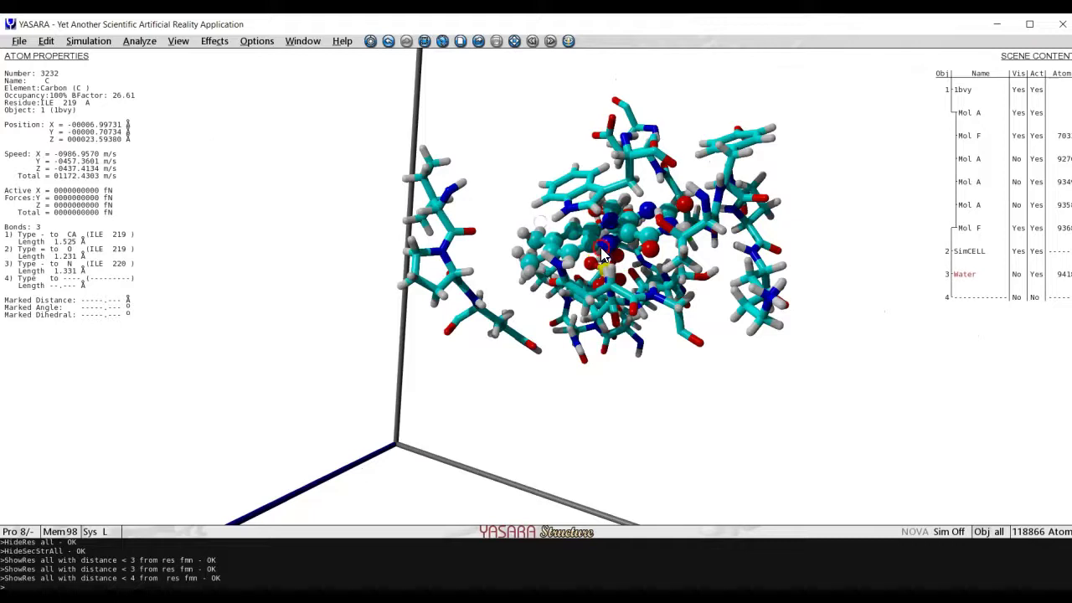
{"action": "left_click", "coordinate": [282, 494]}
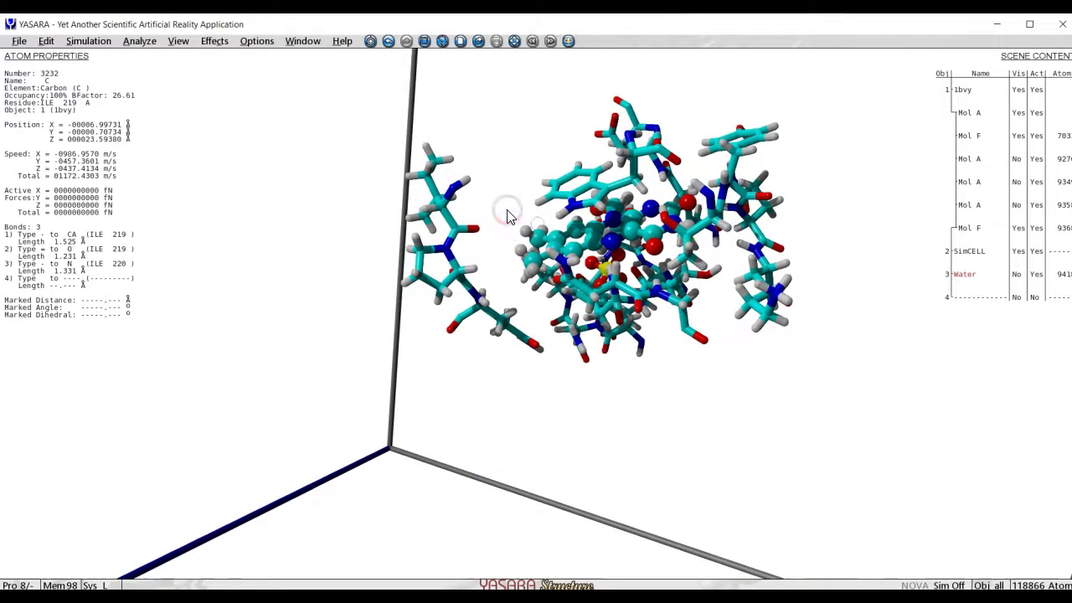
{"action": "left_click_drag", "start_coordinate": [505, 210], "coordinate": [507, 368]}
{"action": "left_click_drag", "start_coordinate": [552, 262], "coordinate": [619, 283]}
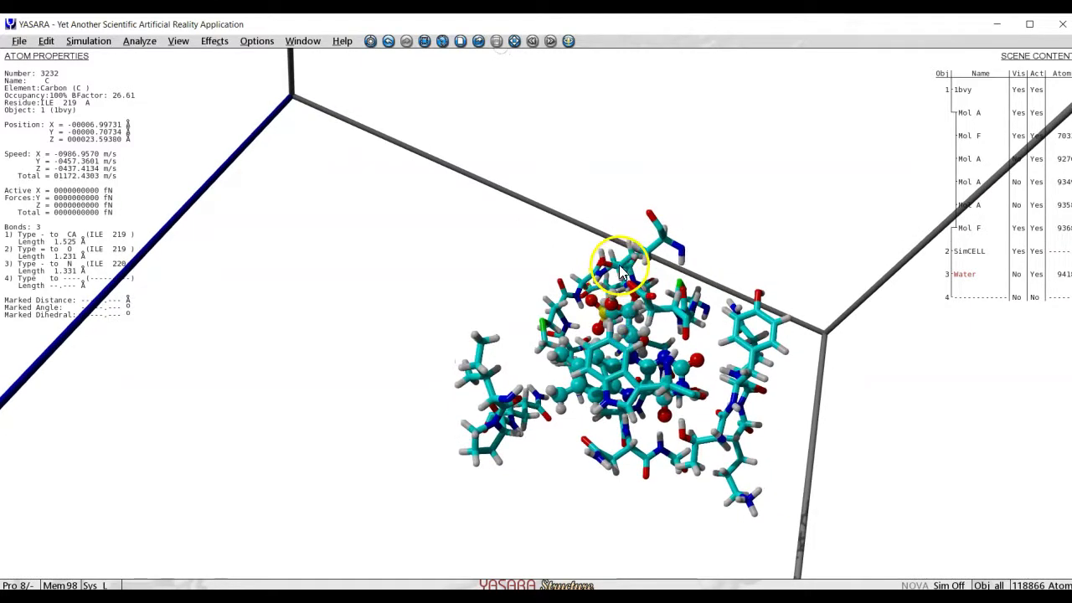
{"action": "left_click", "coordinate": [618, 273]}
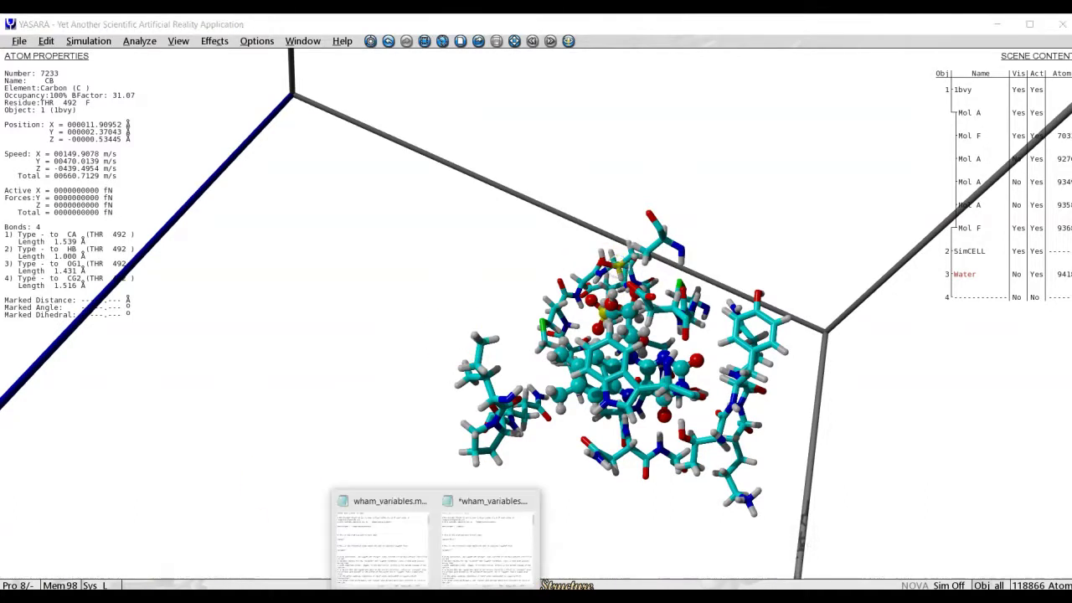
- Enter 7233 as the receptor atom in wham_variables.mcr
{"action": "left_click", "coordinate": [474, 545]}
{"action": "left_click", "coordinate": [839, 302]}
{"action": "left_click", "coordinate": [838, 271]}
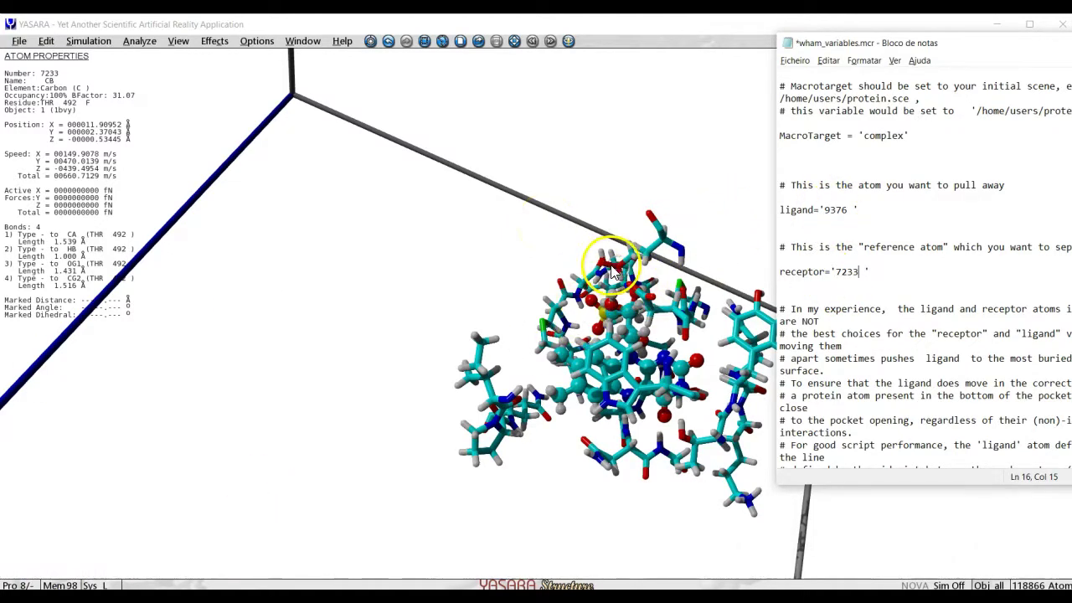
- Rotate the pocket and identify atoms 8413 (CA of TRP 574) and 7880 (N of GLY 538)
{"action": "left_click", "coordinate": [638, 307]}
{"action": "left_click_drag", "start_coordinate": [638, 307], "coordinate": [611, 289]}
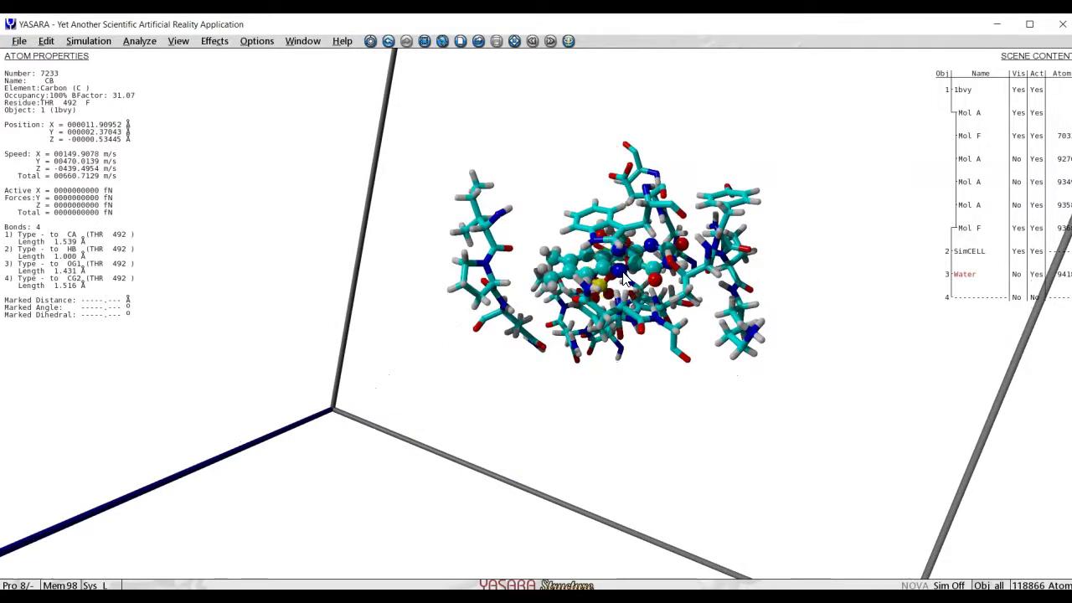
{"action": "left_click_drag", "start_coordinate": [628, 277], "coordinate": [644, 268]}
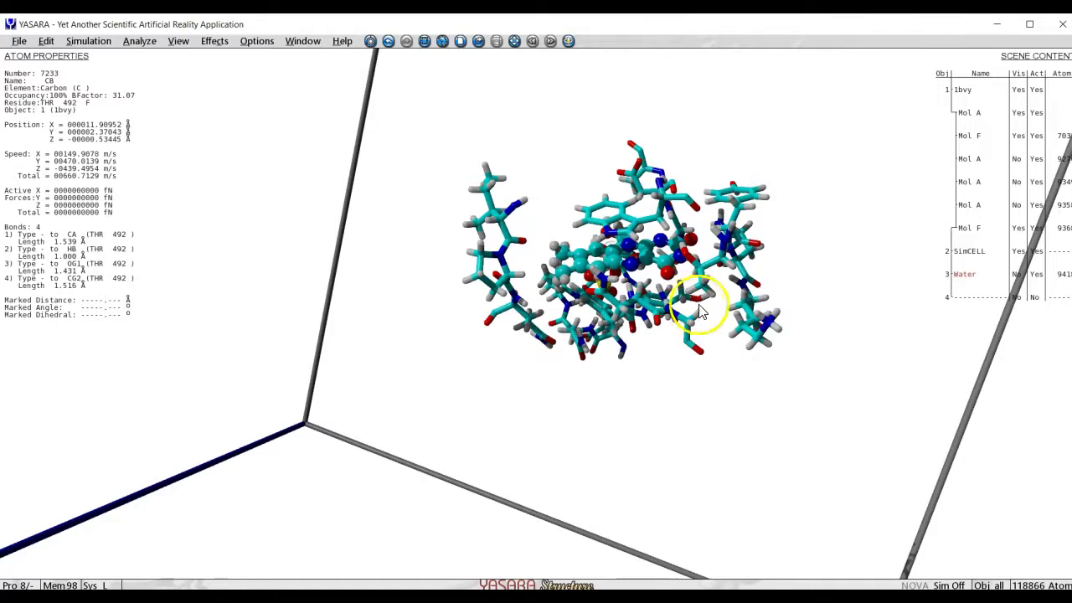
{"action": "left_click_drag", "start_coordinate": [706, 311], "coordinate": [708, 272]}
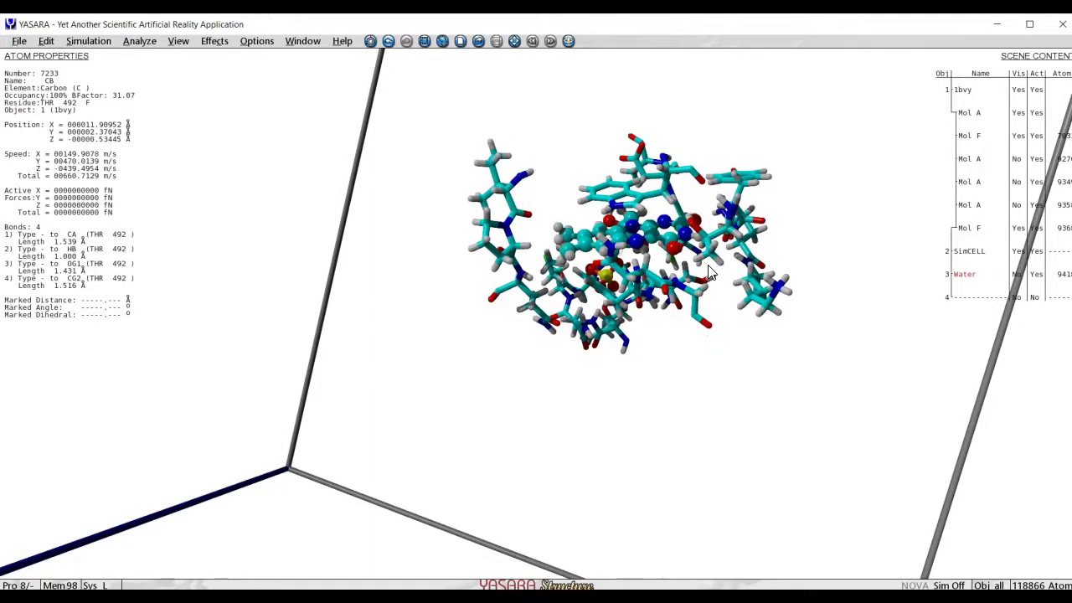
{"action": "left_click", "coordinate": [670, 175]}
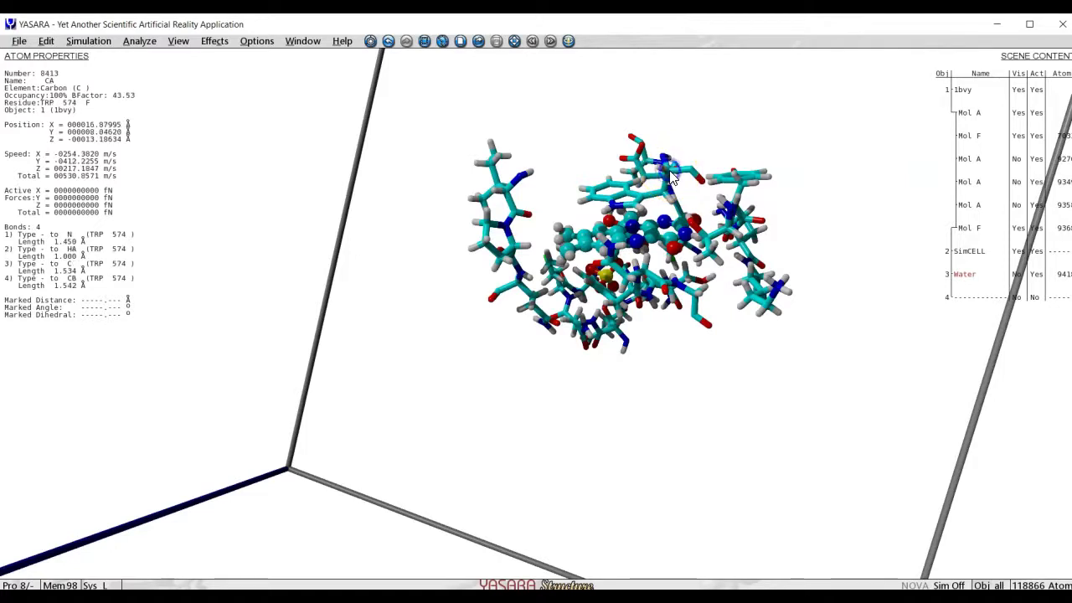
{"action": "left_click", "coordinate": [677, 285]}
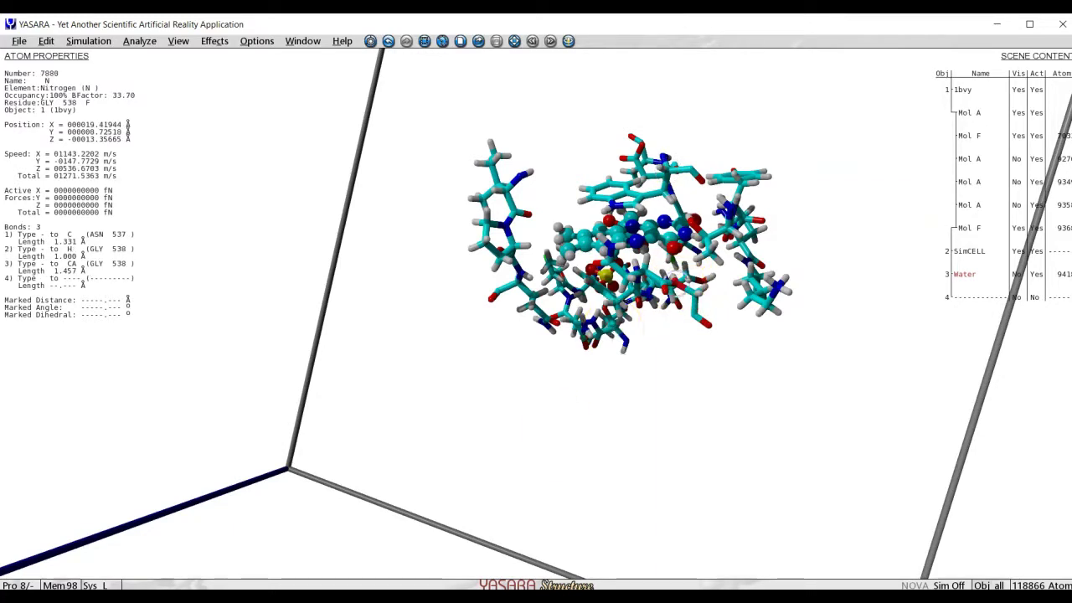
{"action": "mouse_move", "coordinate": [469, 586]}
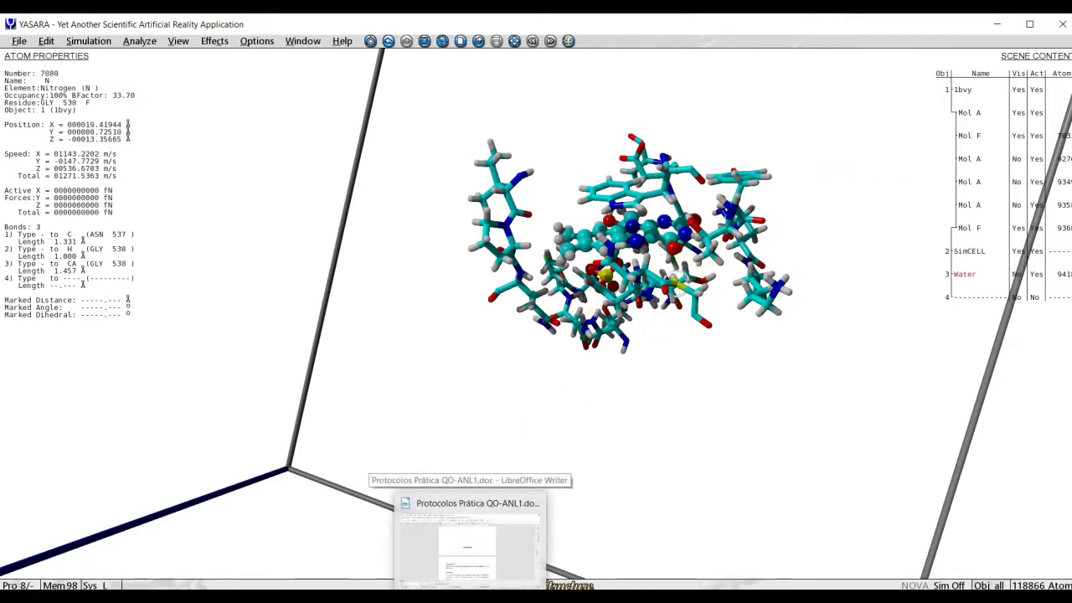
- Set anchor to '7880' in wham_variables.mcr, then mark TRP 574's CA atom 8413 in YASARA
{"action": "left_click", "coordinate": [474, 549]}
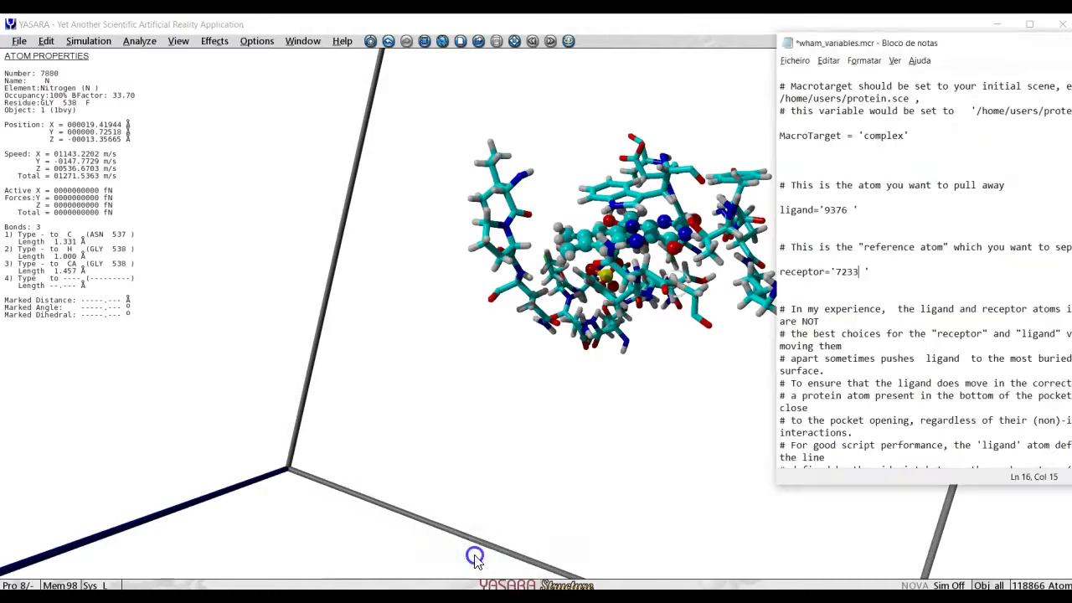
{"action": "scroll", "coordinate": [827, 294], "scroll_direction": "down", "scroll_amount": 5}
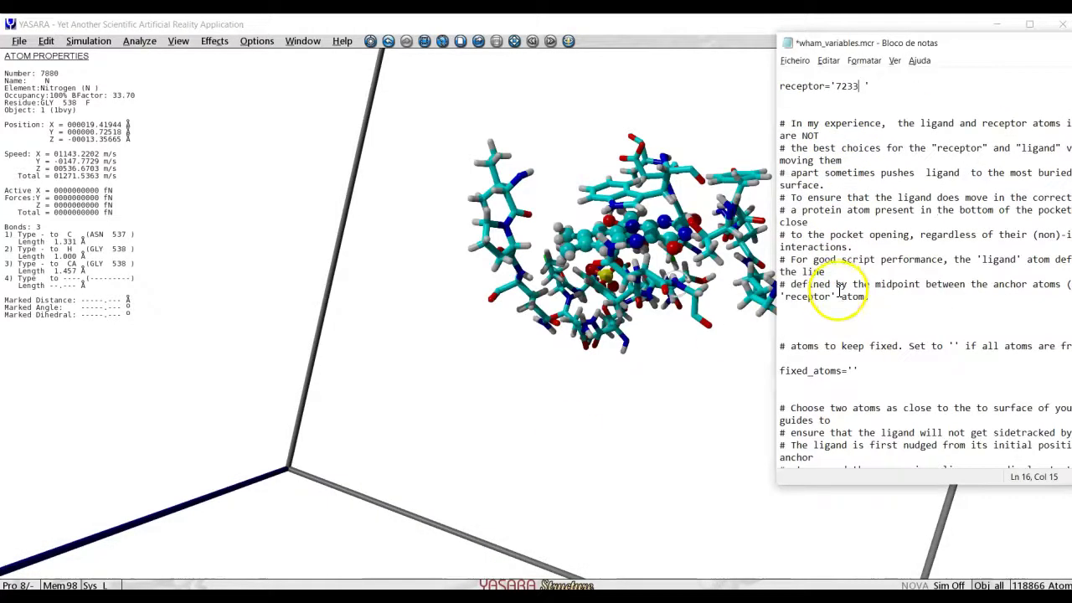
{"action": "scroll", "coordinate": [870, 335], "scroll_direction": "down", "scroll_amount": 6}
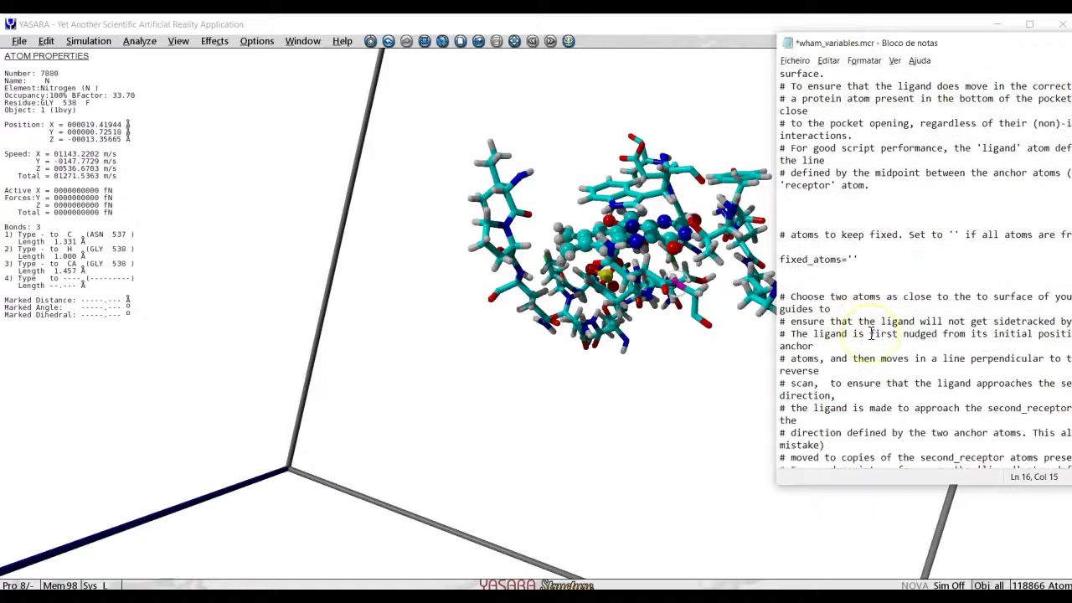
{"action": "left_click", "coordinate": [830, 432]}
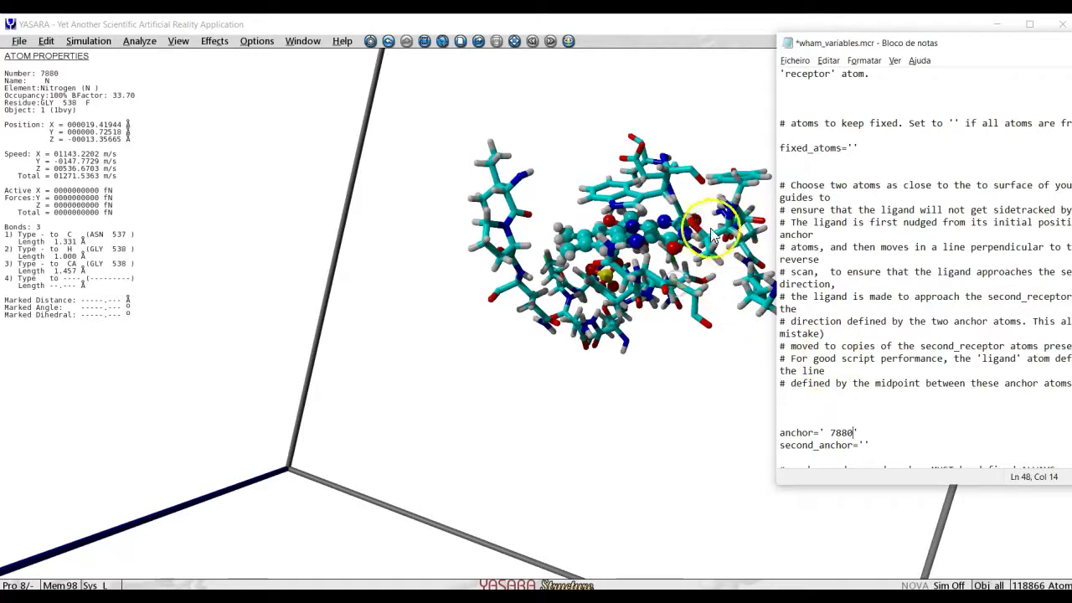
{"action": "left_click", "coordinate": [670, 176]}
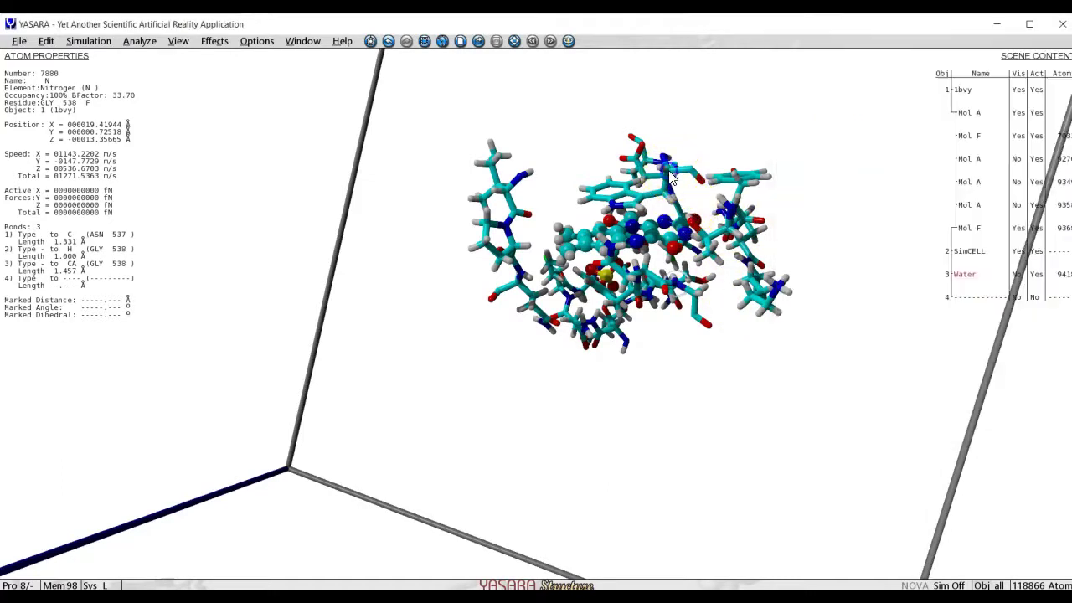
{"action": "left_click", "coordinate": [671, 176]}
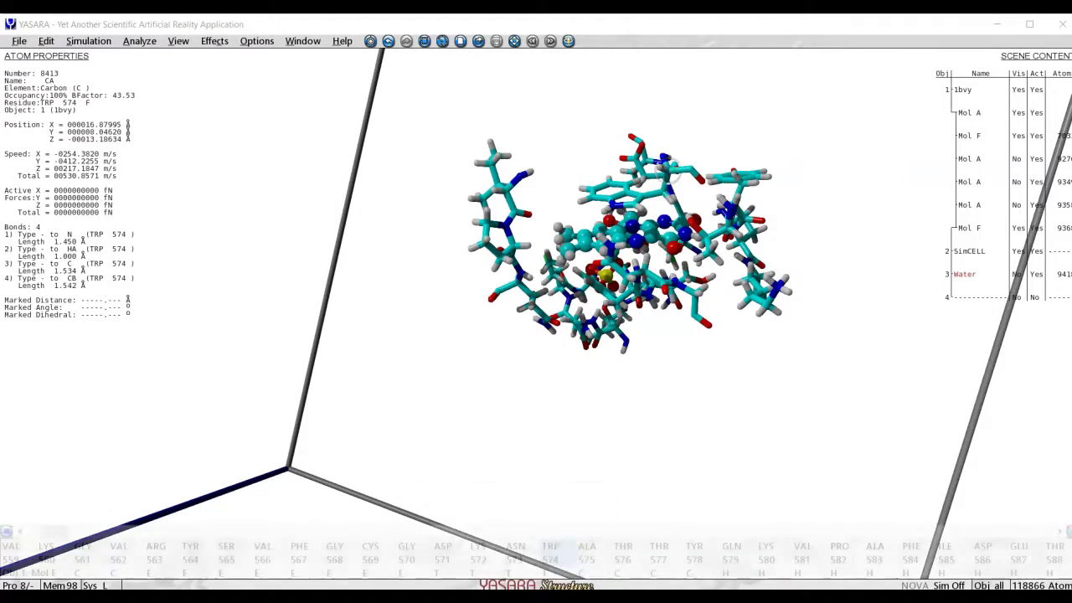
- Mark atom 7880 to show its 7.751 Å distance from atom 8413
{"action": "left_click", "coordinate": [686, 295]}
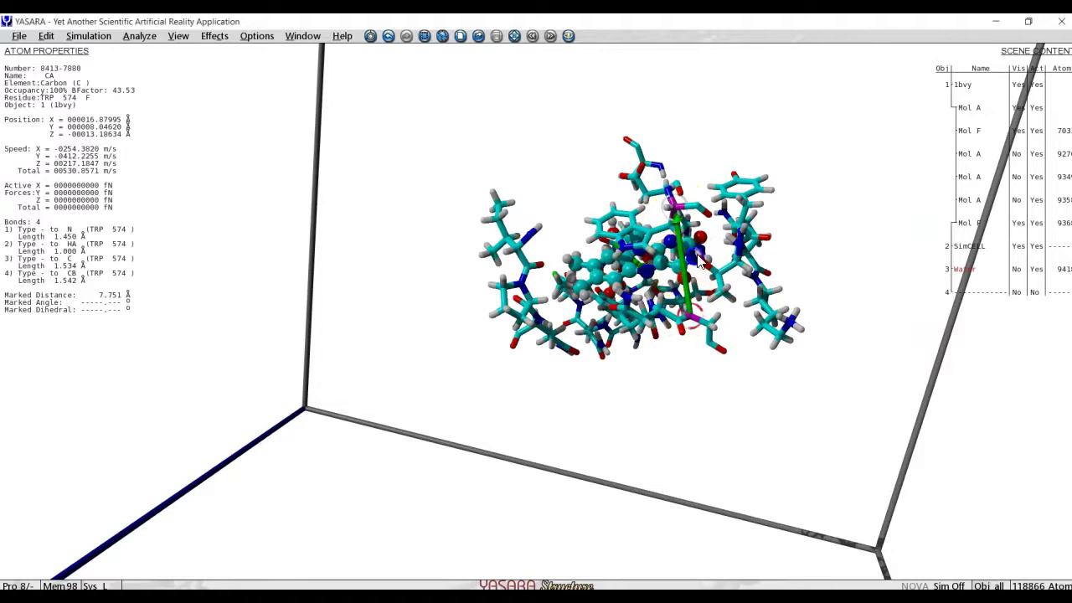
{"action": "left_click_drag", "start_coordinate": [693, 274], "coordinate": [812, 262]}
{"action": "left_click_drag", "start_coordinate": [681, 246], "coordinate": [584, 238]}
{"action": "left_click", "coordinate": [584, 238]}
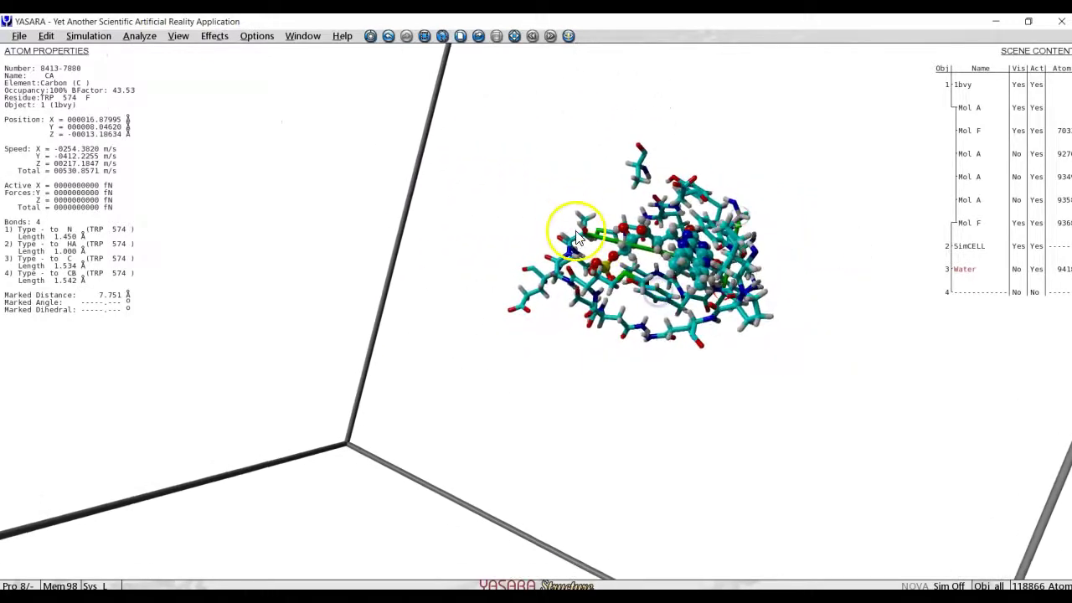
{"action": "left_click_drag", "start_coordinate": [772, 248], "coordinate": [750, 263]}
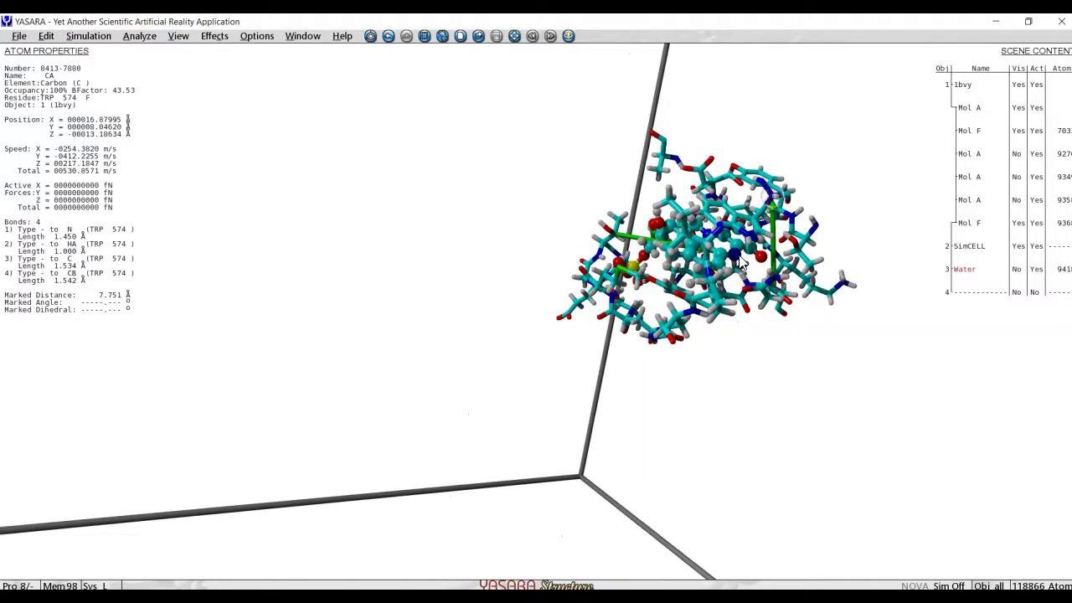
{"action": "left_click", "coordinate": [756, 262]}
{"action": "left_click", "coordinate": [737, 259]}
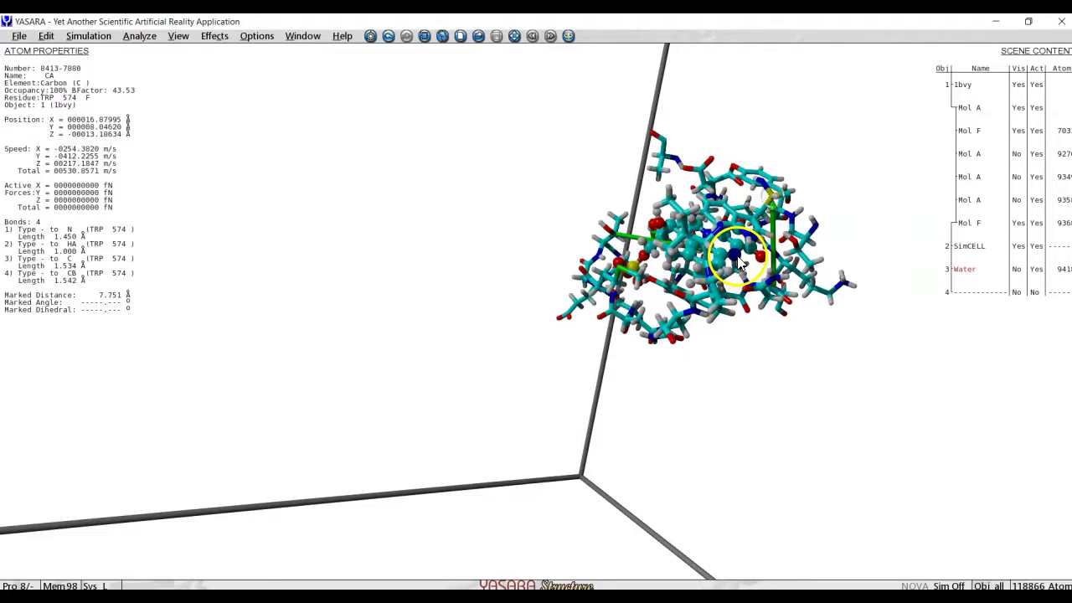
- Rotate the molecule to inspect the pocket around the marked atoms
{"action": "left_click_drag", "start_coordinate": [737, 262], "coordinate": [747, 219]}
{"action": "left_click", "coordinate": [723, 232]}
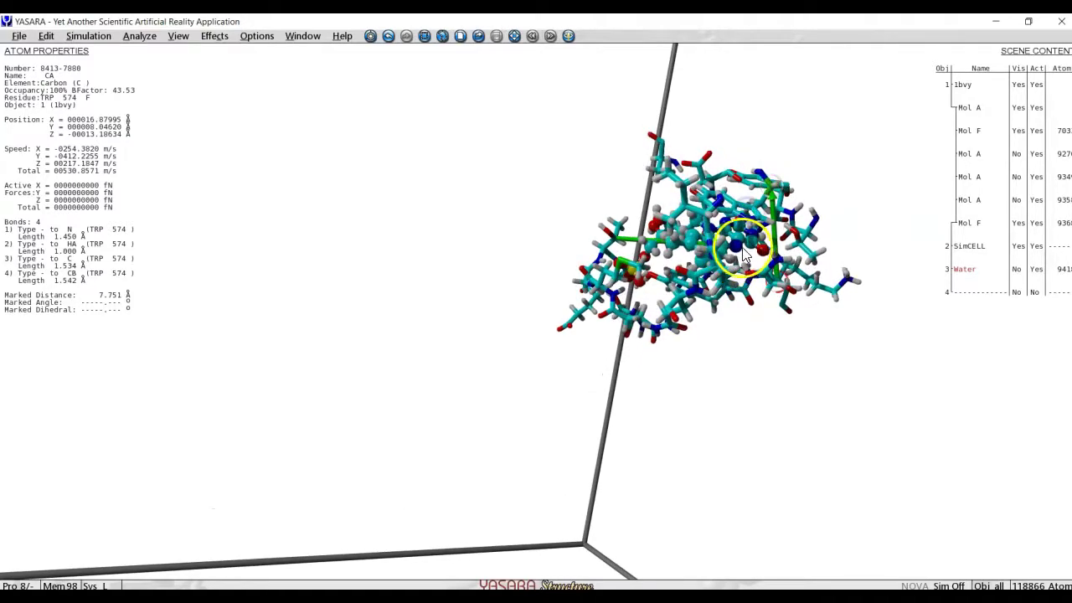
{"action": "left_click", "coordinate": [761, 187]}
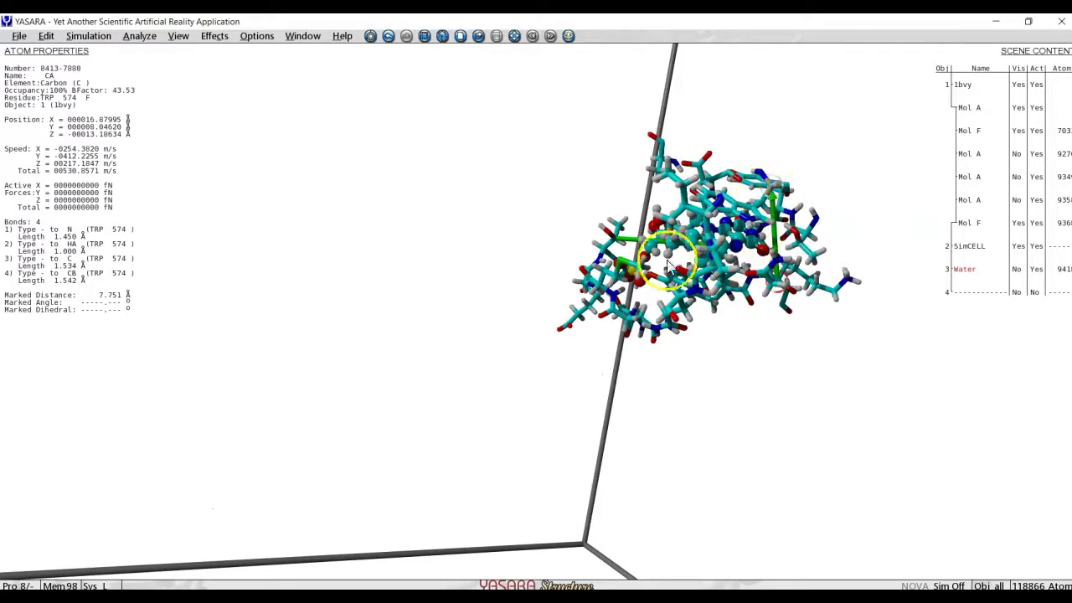
{"action": "left_click", "coordinate": [737, 251]}
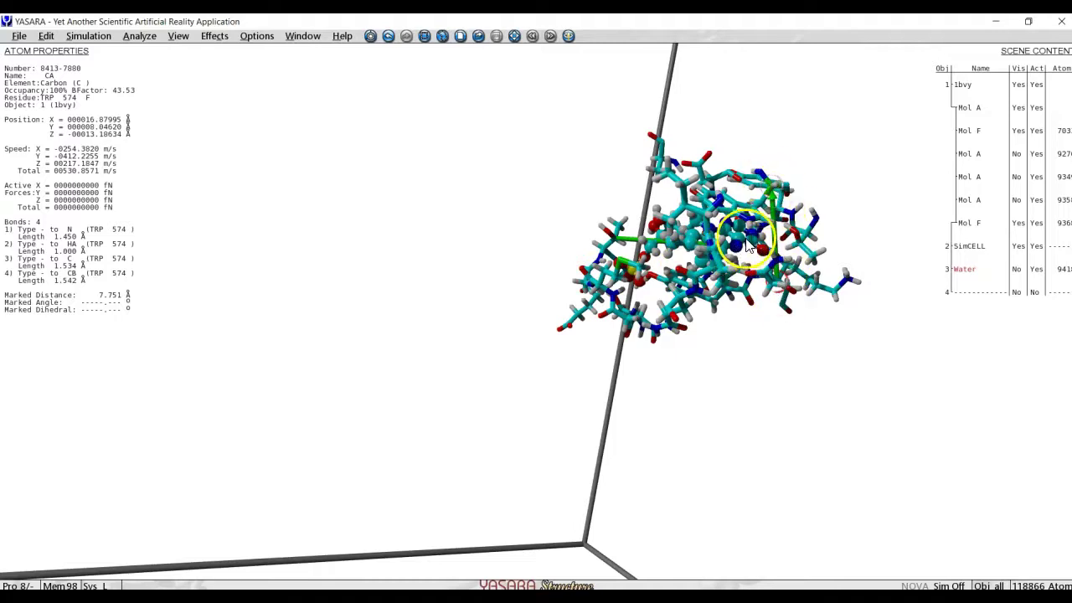
{"action": "left_click_drag", "start_coordinate": [770, 239], "coordinate": [710, 243]}
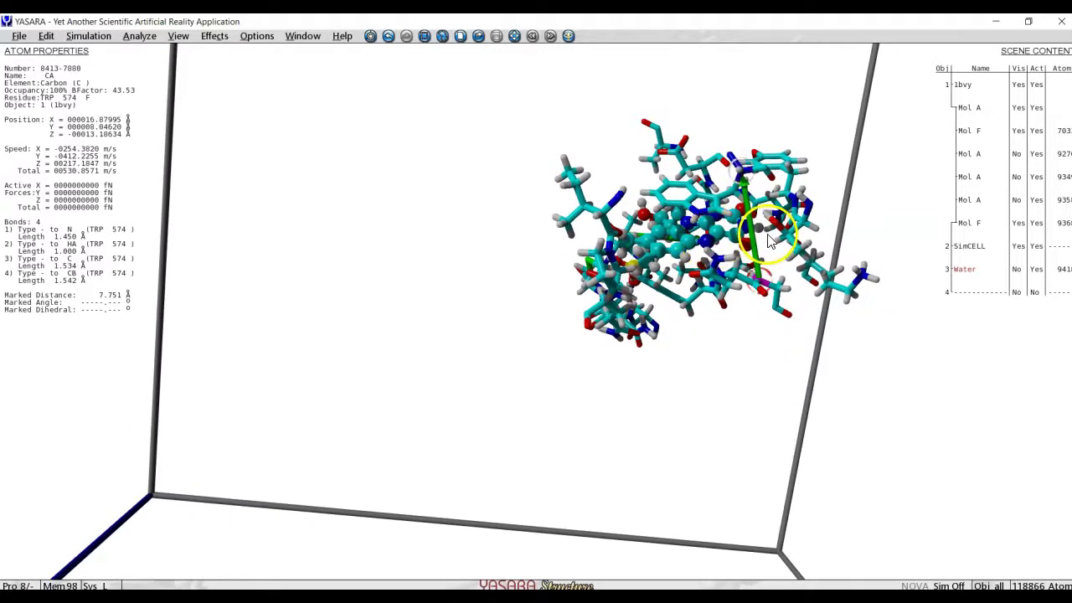
{"action": "left_click_drag", "start_coordinate": [769, 240], "coordinate": [848, 225]}
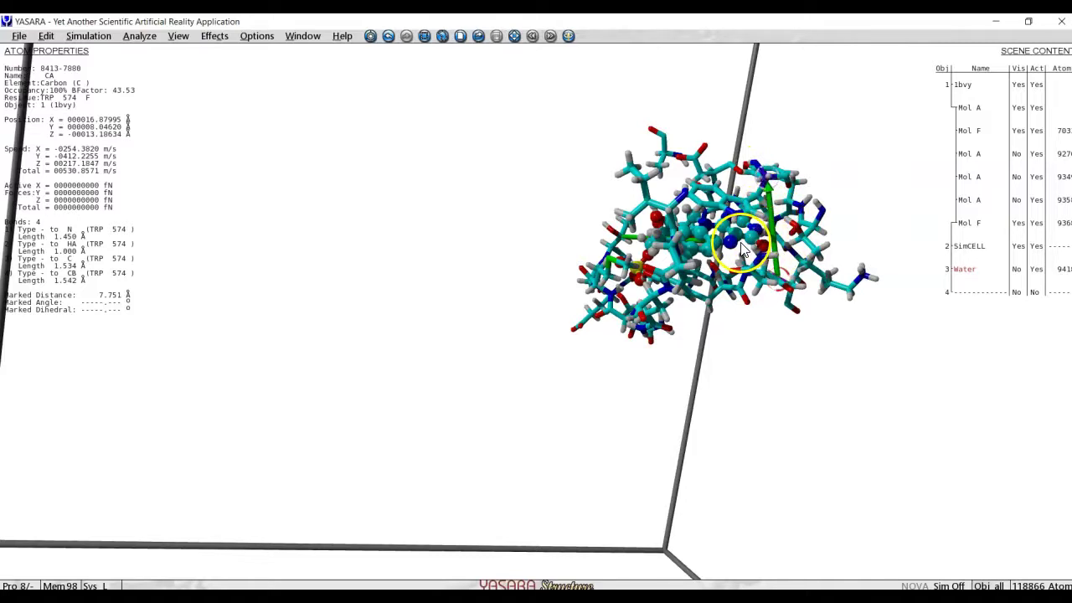
{"action": "left_click_drag", "start_coordinate": [775, 222], "coordinate": [780, 224]}
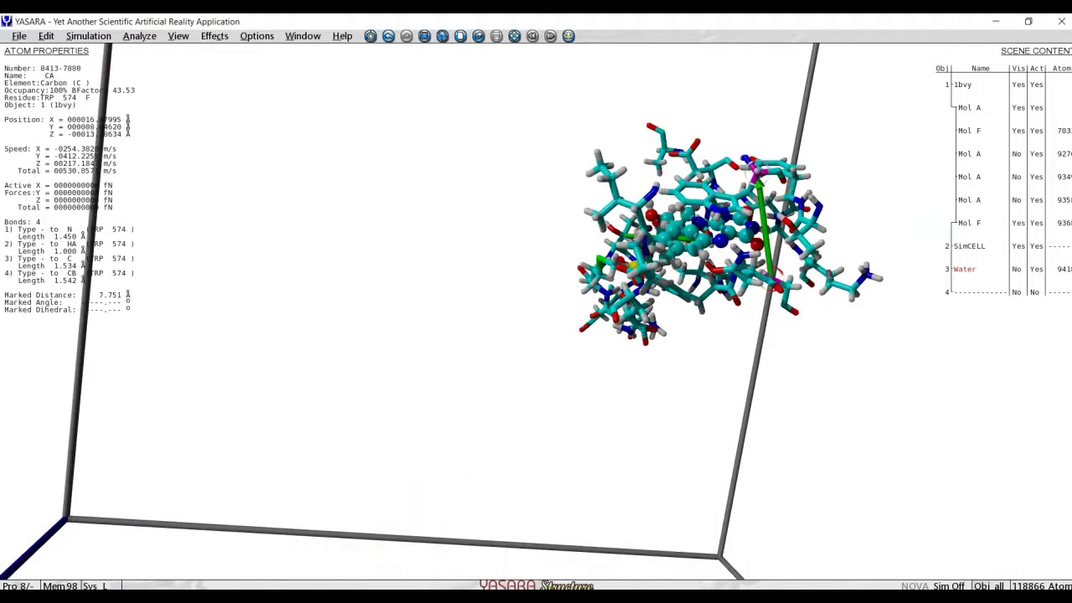
{"action": "left_click", "coordinate": [296, 596]}
- Change tethering_force_constant from 5 to 3 and reposition Notepad to uncover the molecule
{"action": "left_click", "coordinate": [326, 553]}
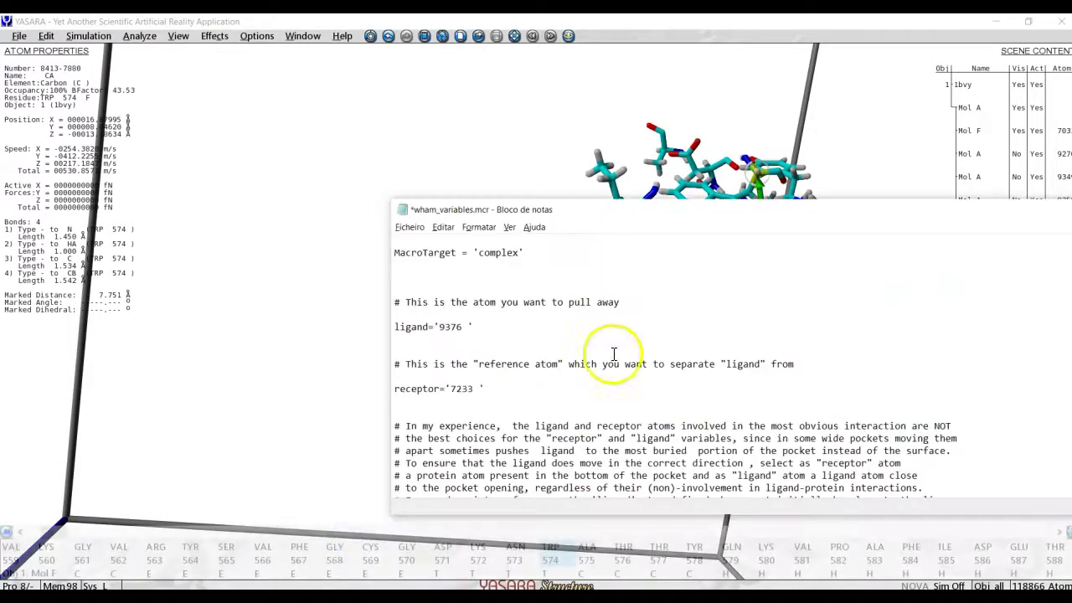
{"action": "scroll", "coordinate": [610, 359], "scroll_direction": "down", "scroll_amount": 5}
{"action": "scroll", "coordinate": [615, 353], "scroll_direction": "down", "scroll_amount": 5}
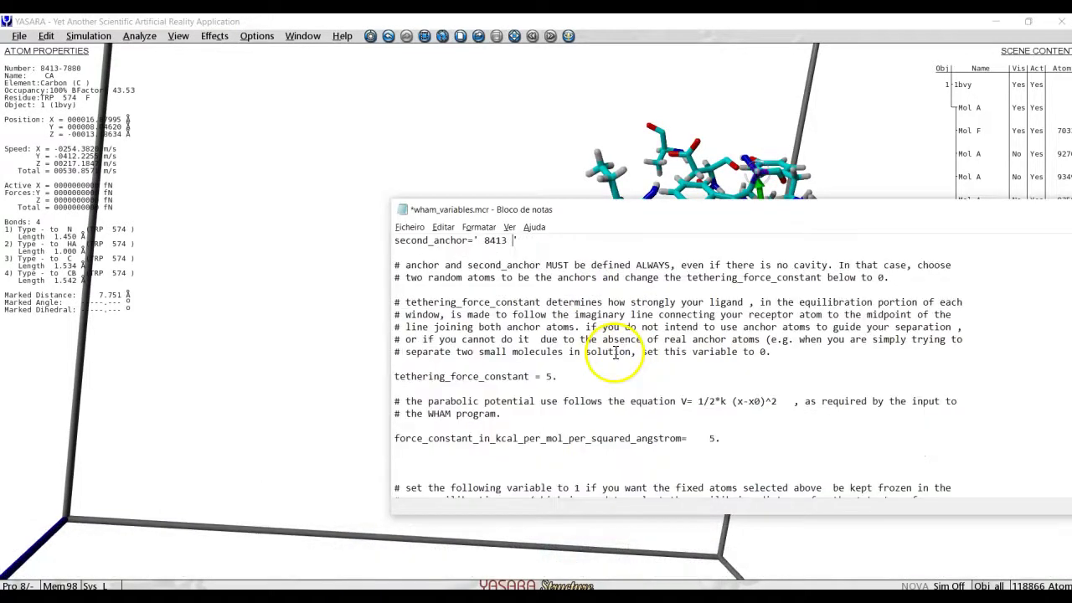
{"action": "left_click", "coordinate": [559, 375]}
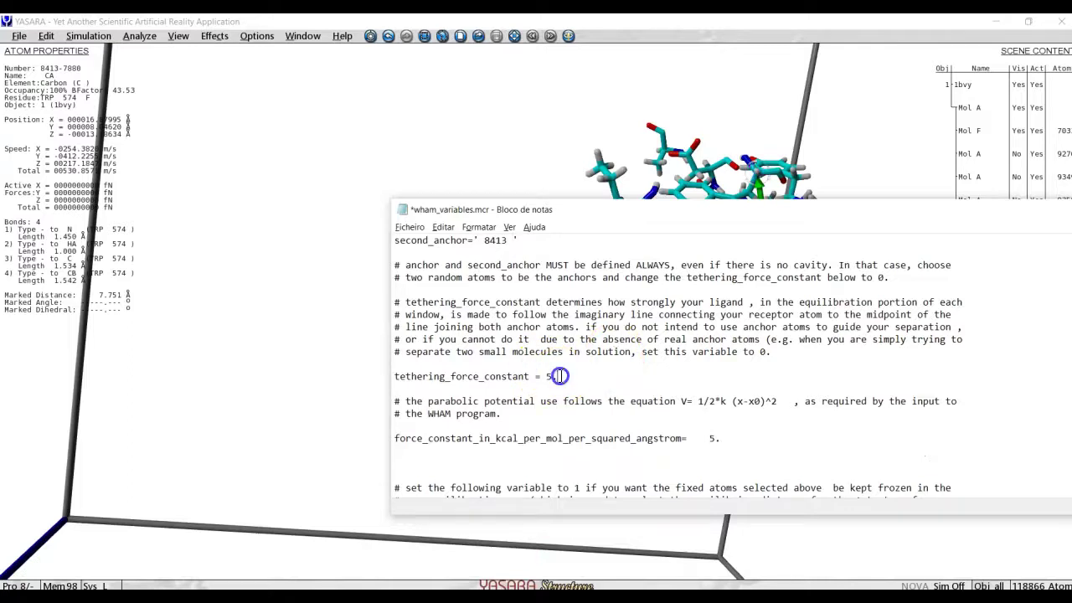
{"action": "left_click", "coordinate": [549, 376]}
{"action": "type", "text": "3"}
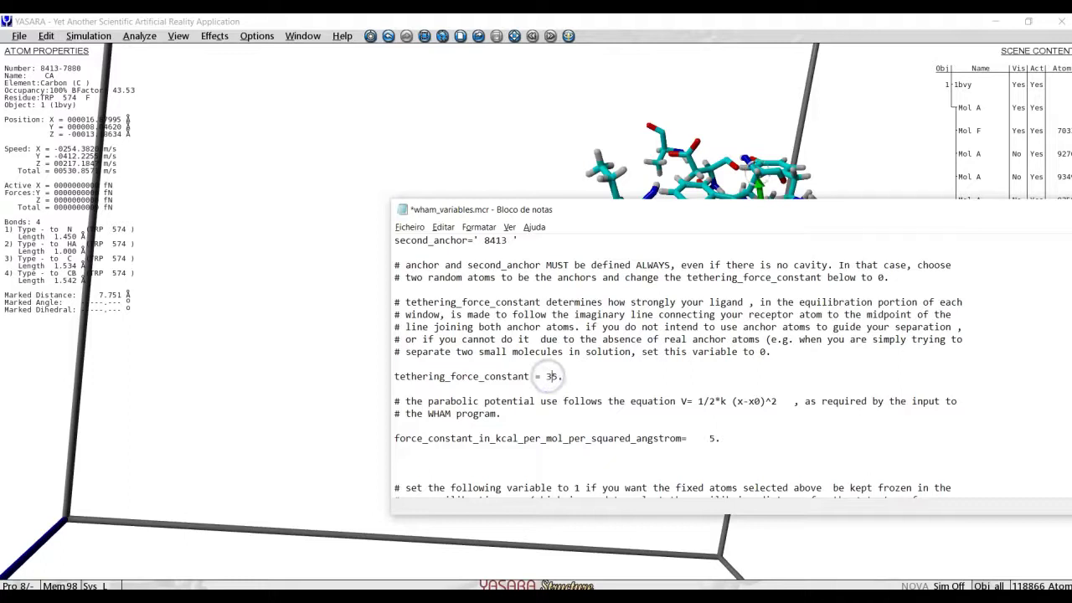
{"action": "left_click_drag", "start_coordinate": [686, 210], "coordinate": [526, 335]}
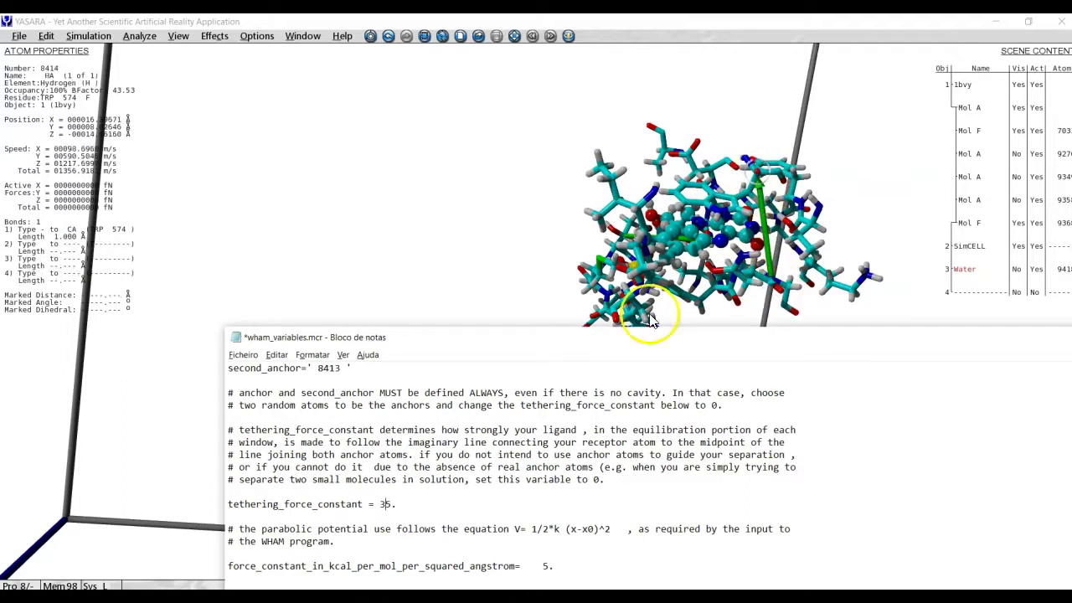
{"action": "key", "text": "BackSpace"}
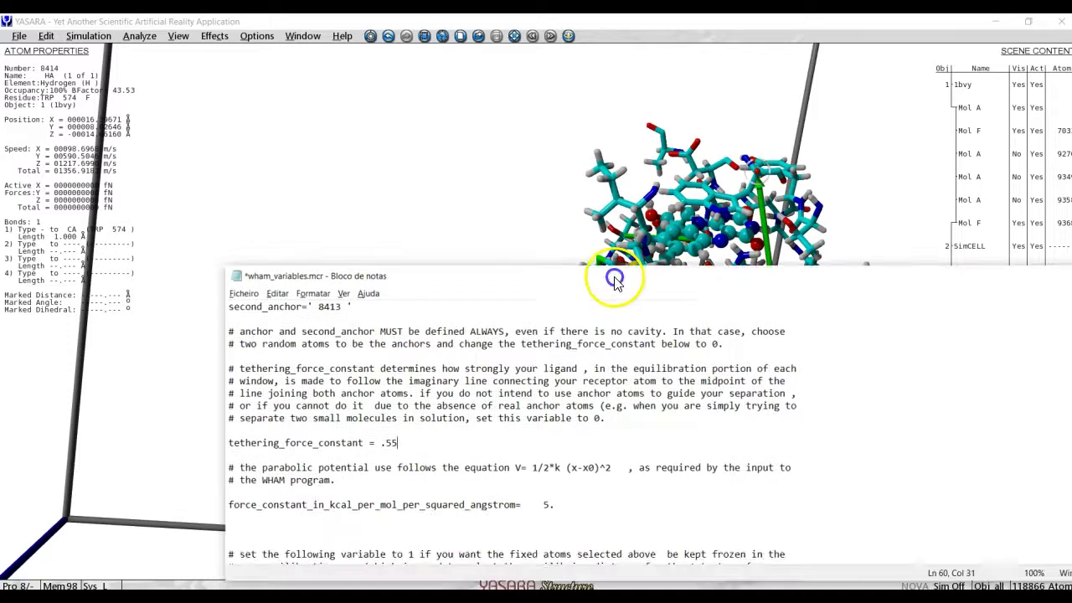
{"action": "left_click_drag", "start_coordinate": [615, 281], "coordinate": [595, 191]}
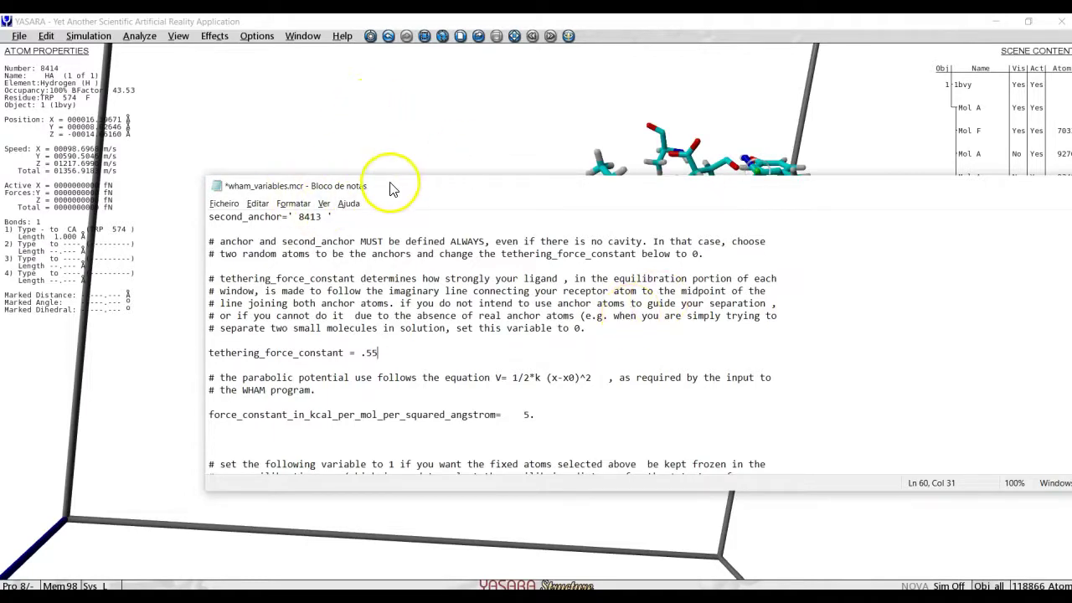
{"action": "left_click_drag", "start_coordinate": [389, 189], "coordinate": [543, 421]}
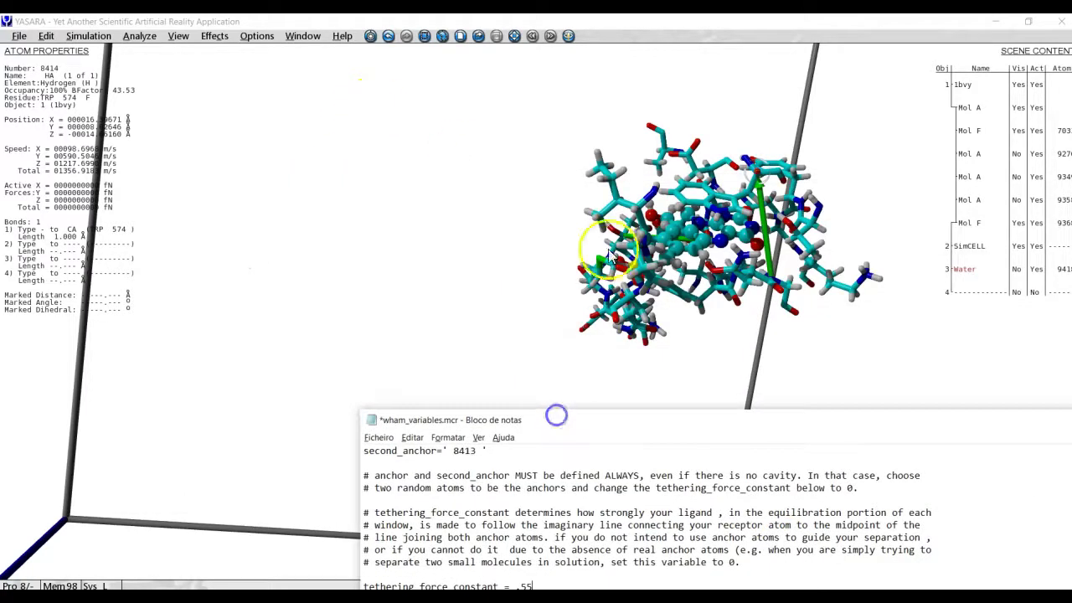
- Rotate the YASARA molecule to show TRP 574's HA hydrogen, then bring wham_variables.mcr back in front
{"action": "left_click", "coordinate": [707, 241]}
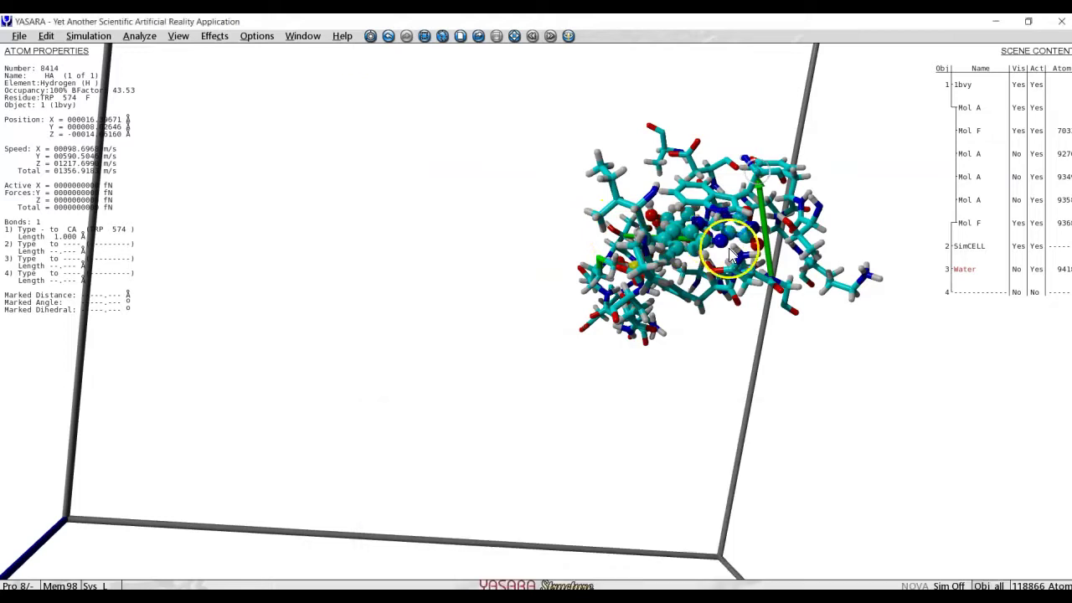
{"action": "left_click_drag", "start_coordinate": [730, 255], "coordinate": [772, 218]}
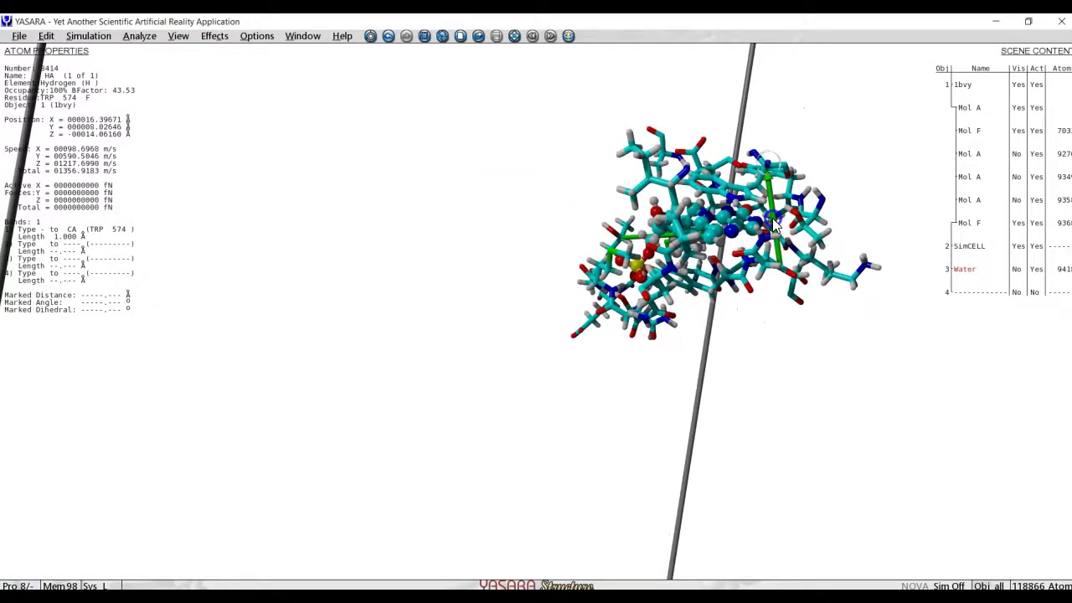
{"action": "left_click", "coordinate": [703, 241]}
{"action": "mouse_move", "coordinate": [296, 594]}
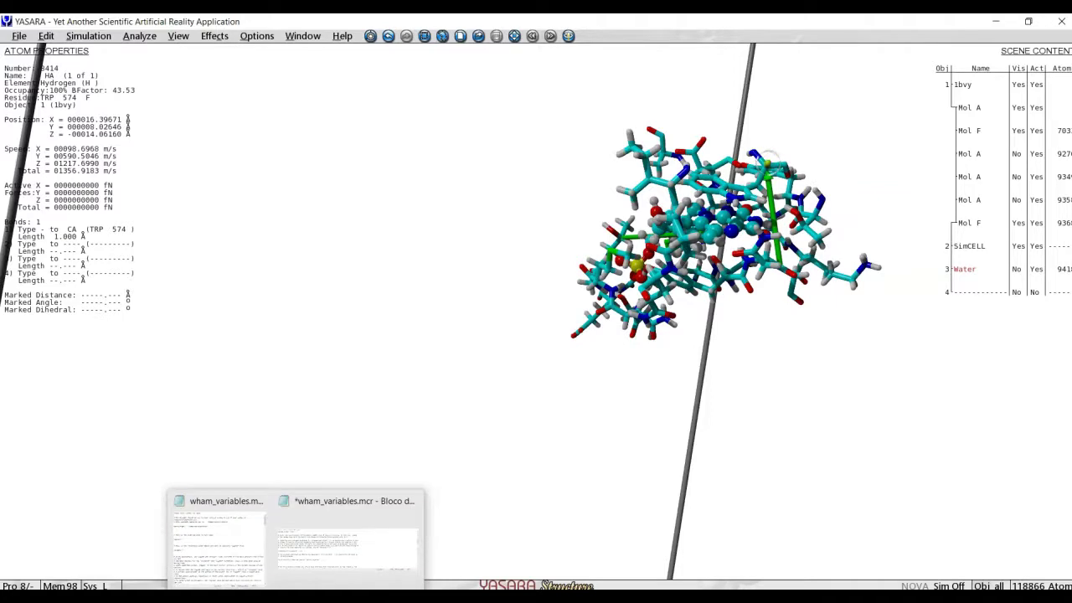
{"action": "left_click", "coordinate": [347, 562]}
{"action": "left_click", "coordinate": [756, 394]}
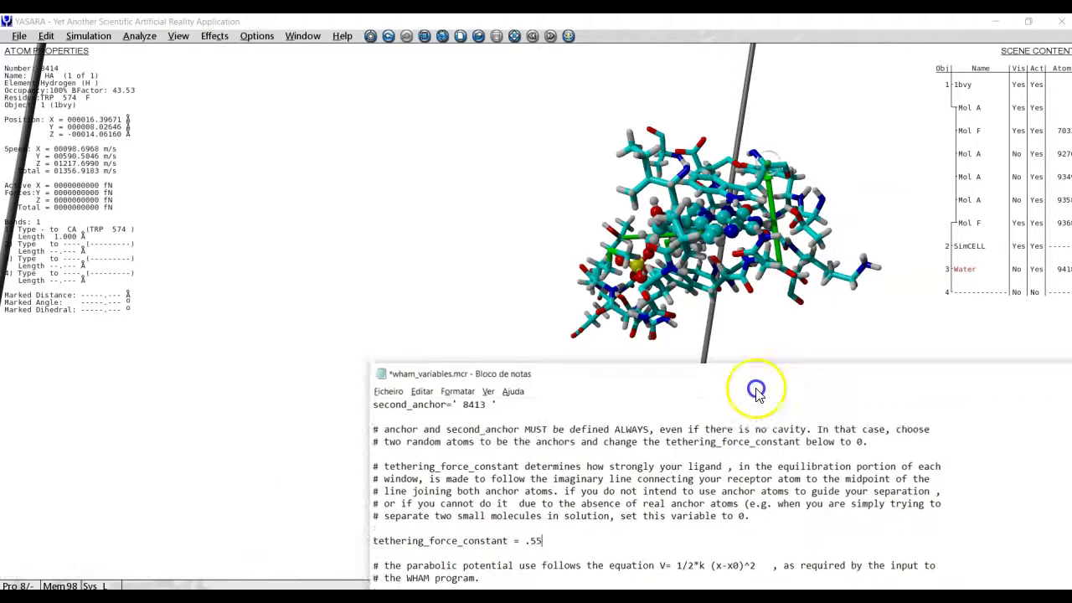
{"action": "left_click_drag", "start_coordinate": [755, 394], "coordinate": [756, 156]}
{"action": "scroll", "coordinate": [703, 310], "scroll_direction": "down", "scroll_amount": 3}
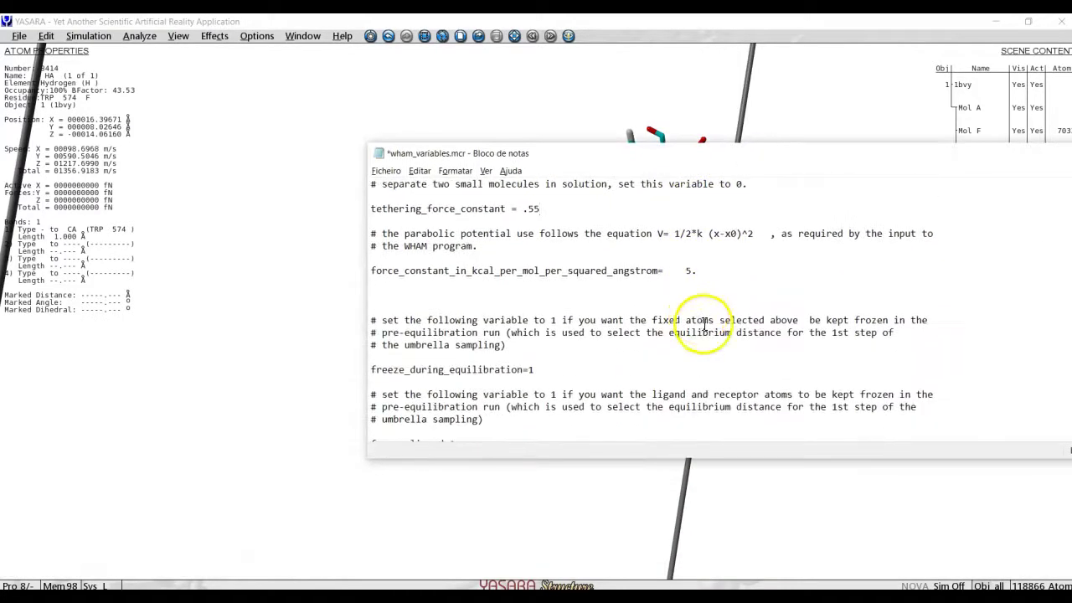
{"action": "scroll", "coordinate": [703, 324], "scroll_direction": "down", "scroll_amount": 6}
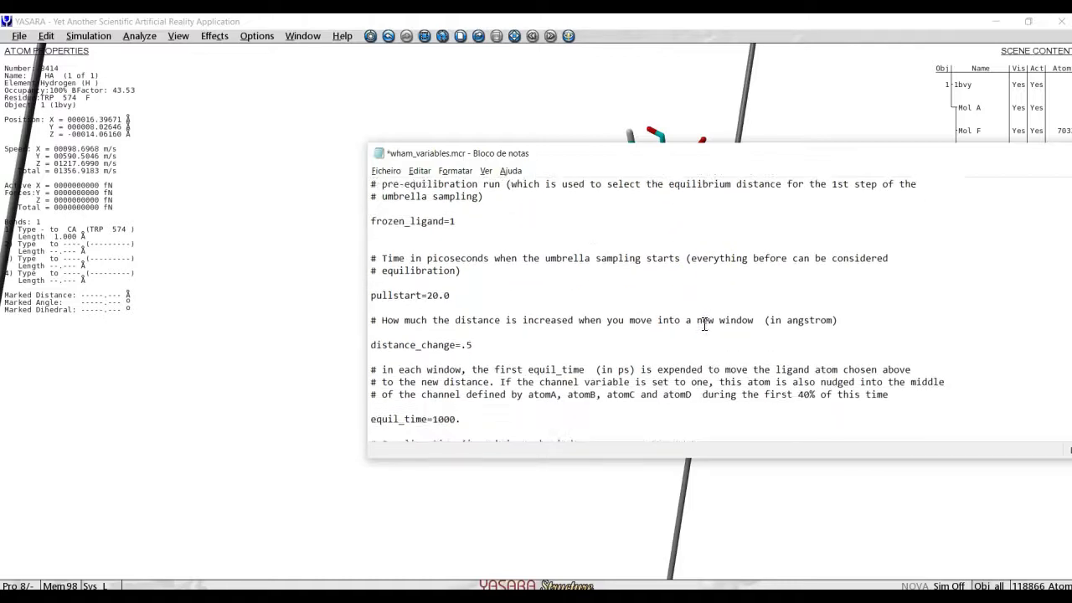
{"action": "scroll", "coordinate": [703, 324], "scroll_direction": "down", "scroll_amount": 1}
{"action": "left_click_drag", "start_coordinate": [474, 306], "coordinate": [457, 310]}
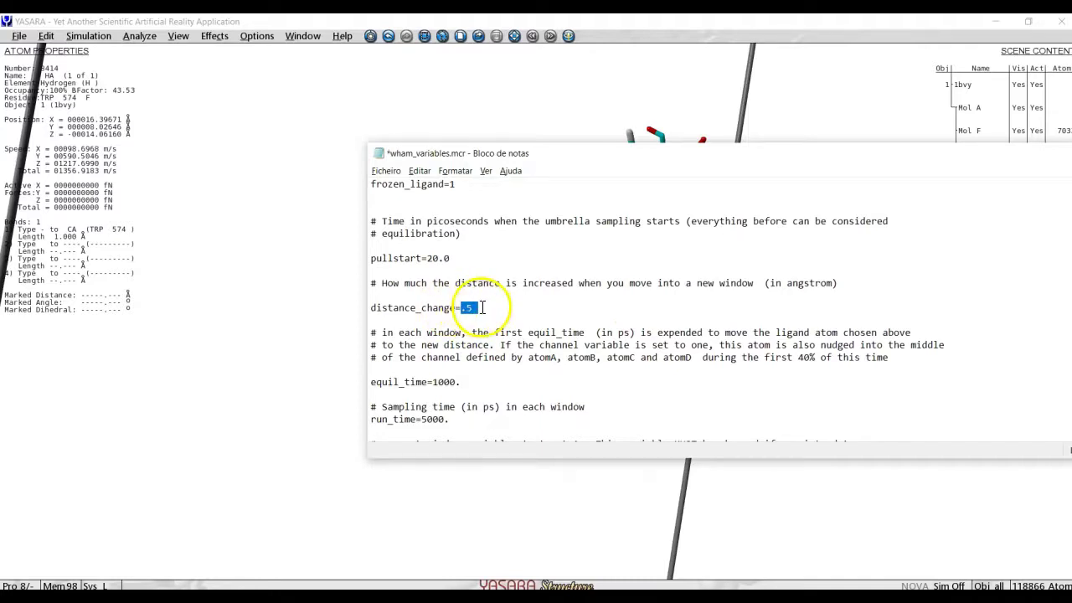
{"action": "left_click", "coordinate": [482, 308]}
{"action": "scroll", "coordinate": [482, 307], "scroll_direction": "up", "scroll_amount": 6}
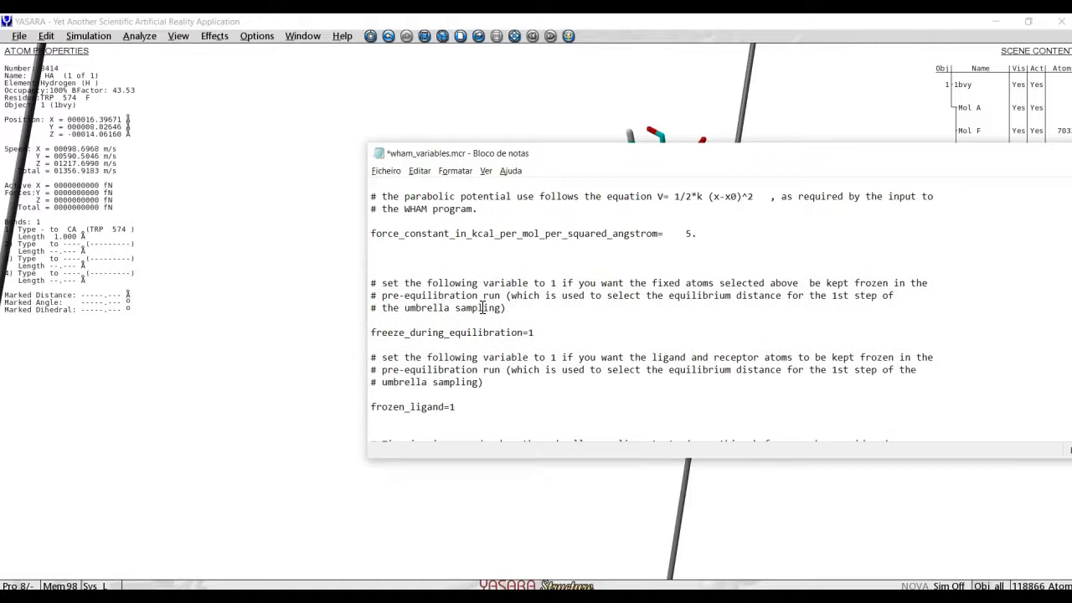
{"action": "left_click", "coordinate": [689, 235]}
{"action": "left_click", "coordinate": [686, 234]}
{"action": "left_click", "coordinate": [703, 233]}
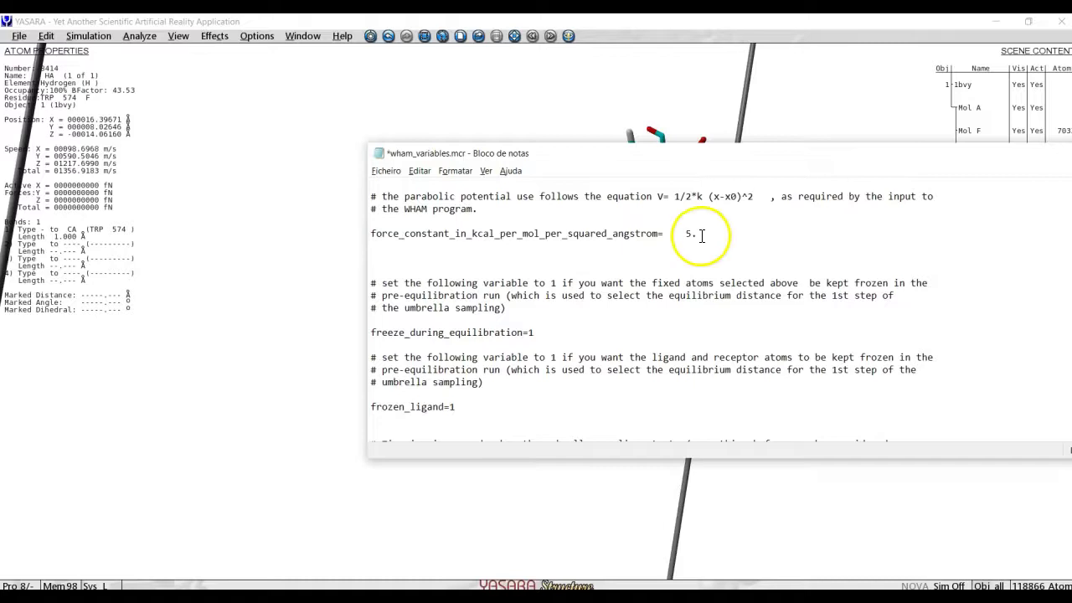
{"action": "scroll", "coordinate": [695, 234], "scroll_direction": "up", "scroll_amount": 1}
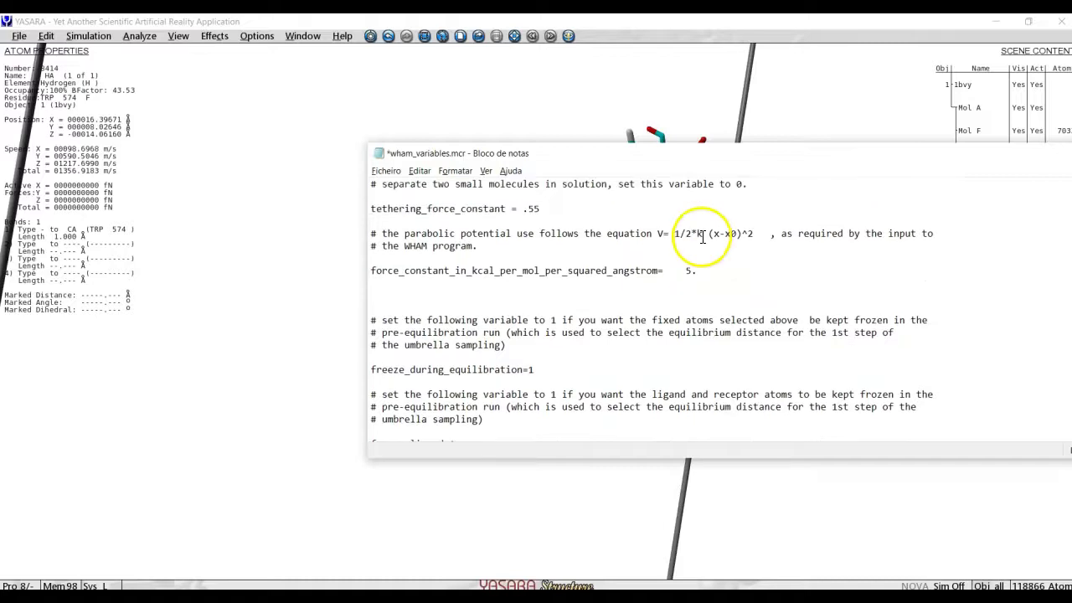
{"action": "left_click", "coordinate": [743, 250]}
{"action": "scroll", "coordinate": [741, 266], "scroll_direction": "down", "scroll_amount": 1}
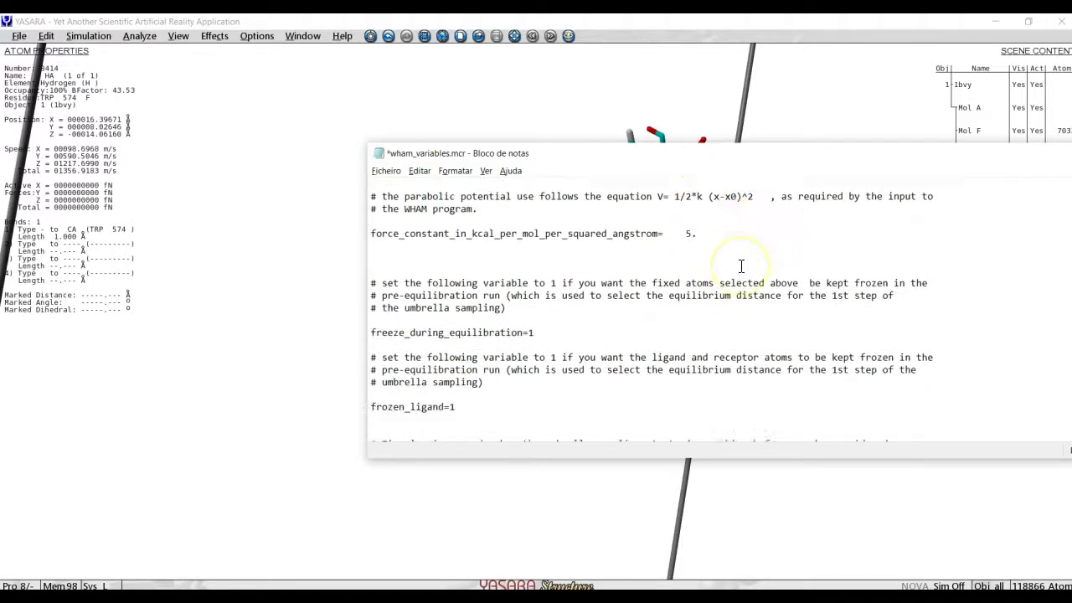
{"action": "scroll", "coordinate": [741, 266], "scroll_direction": "down", "scroll_amount": 2}
{"action": "left_click", "coordinate": [707, 272]}
{"action": "scroll", "coordinate": [651, 313], "scroll_direction": "down", "scroll_amount": 3}
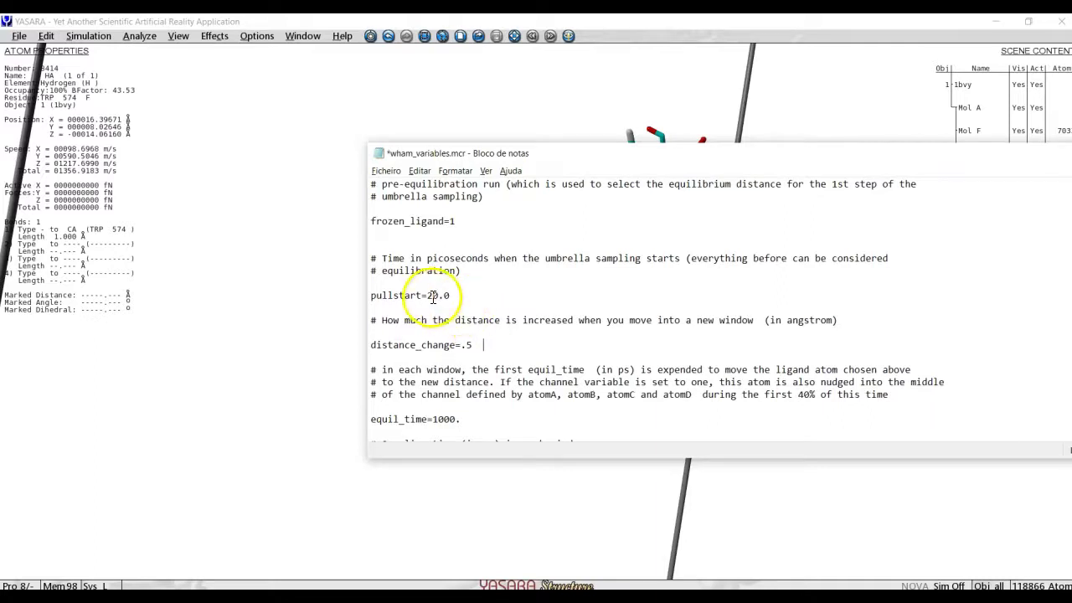
{"action": "left_click_drag", "start_coordinate": [426, 295], "coordinate": [456, 295]}
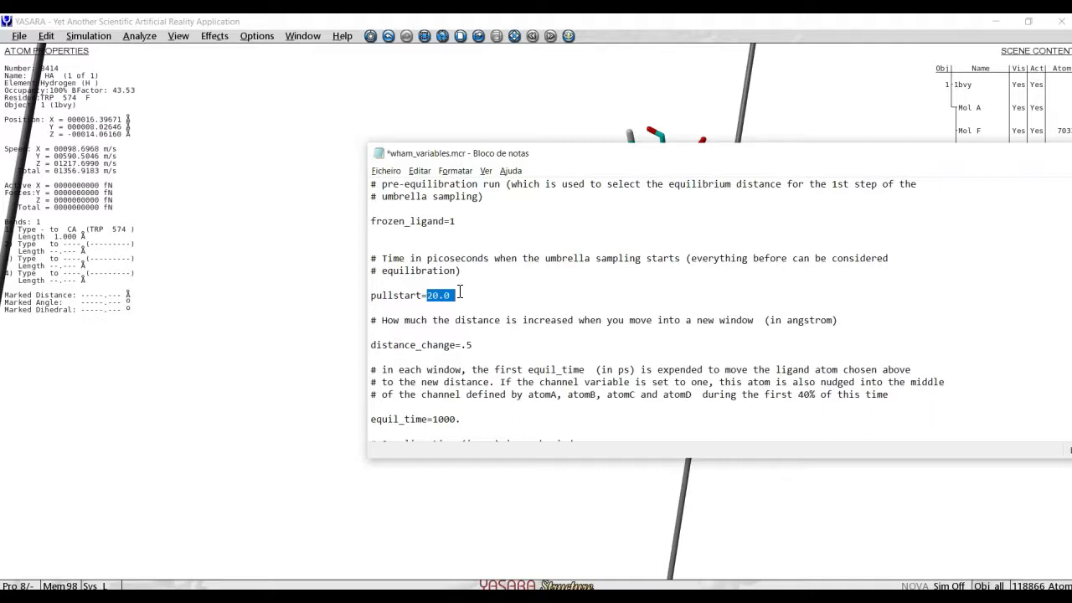
{"action": "left_click_drag", "start_coordinate": [732, 162], "coordinate": [710, 370]}
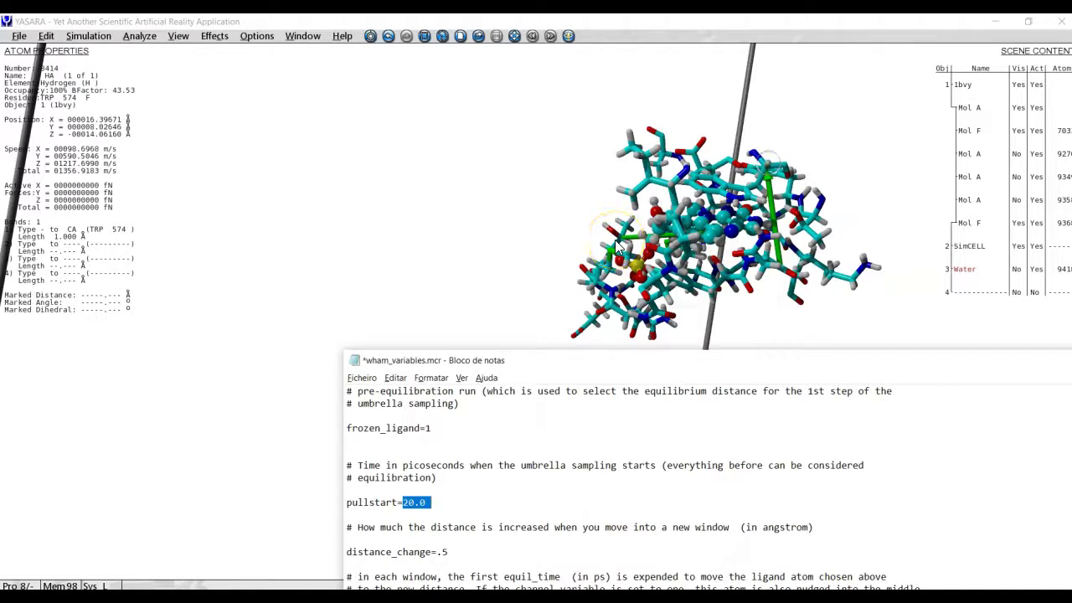
{"action": "left_click_drag", "start_coordinate": [694, 360], "coordinate": [669, 164]}
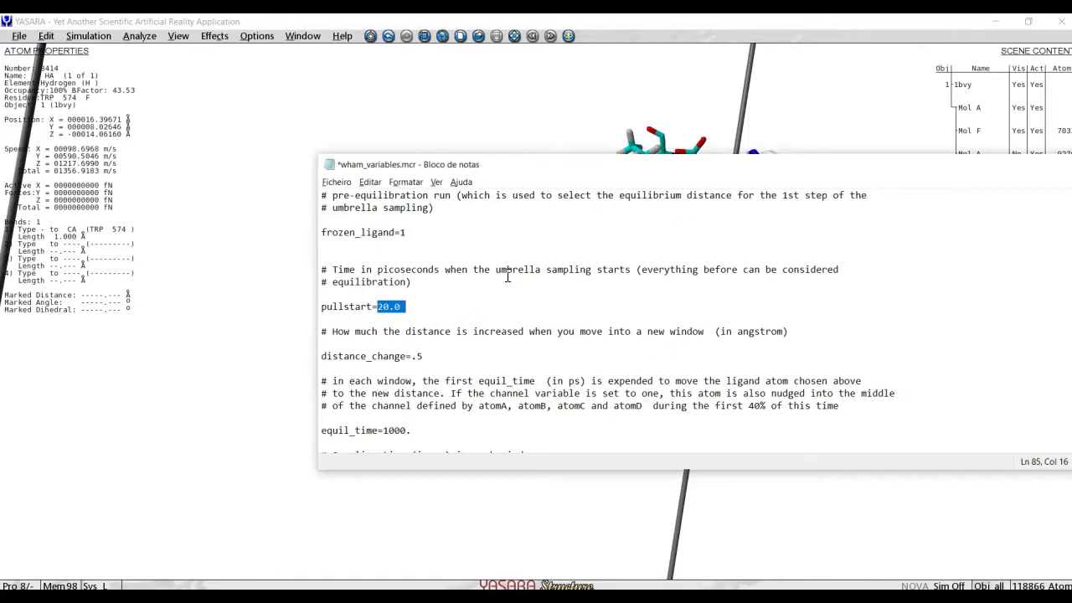
{"action": "scroll", "coordinate": [437, 367], "scroll_direction": "down", "scroll_amount": 2}
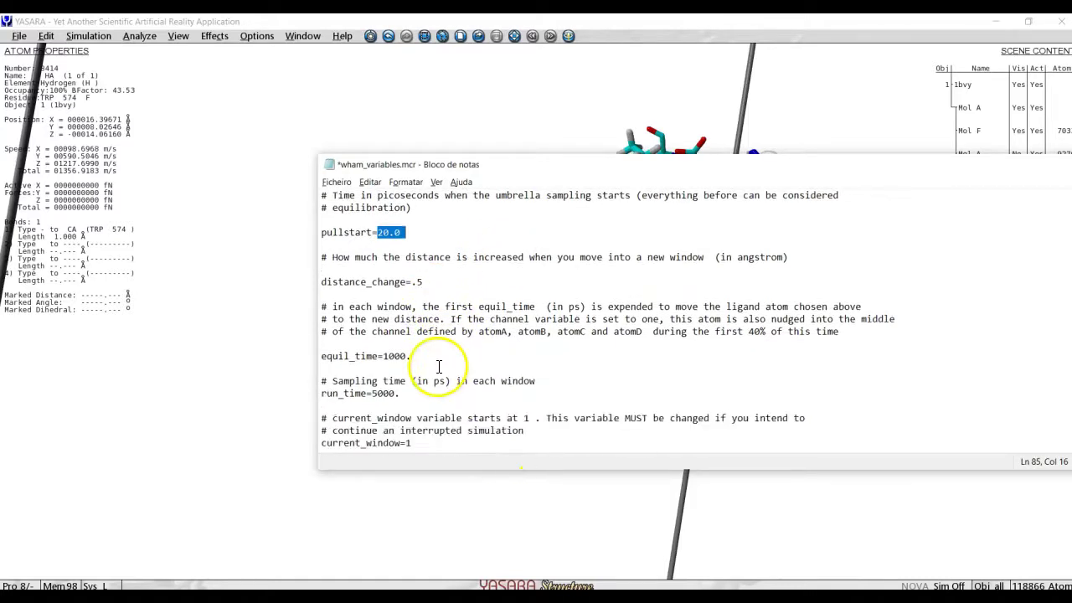
{"action": "left_click", "coordinate": [416, 357]}
{"action": "left_click_drag", "start_coordinate": [422, 356], "coordinate": [387, 357]}
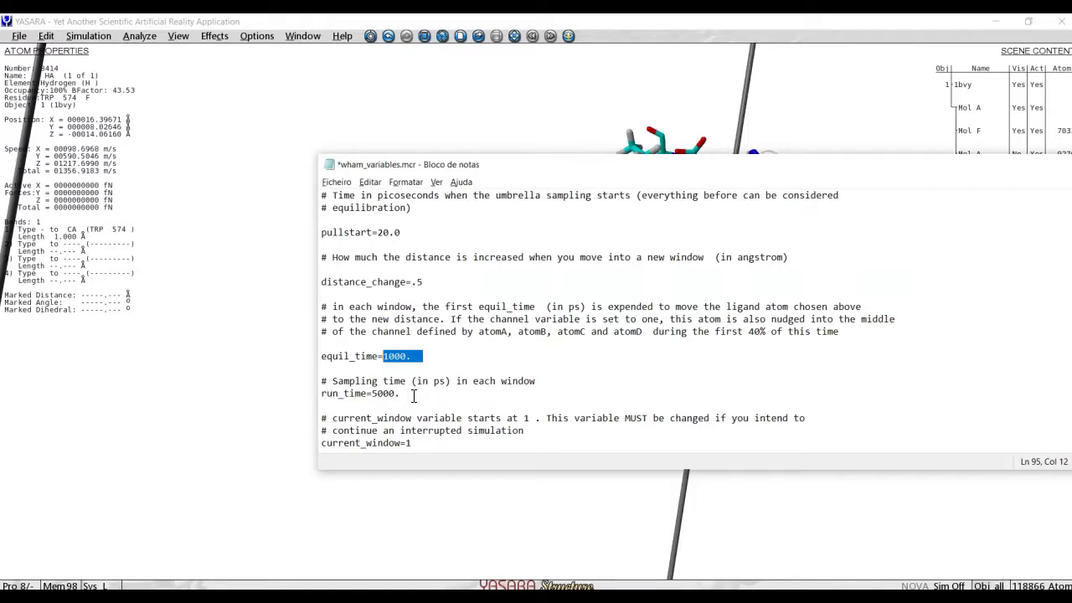
{"action": "scroll", "coordinate": [413, 396], "scroll_direction": "down", "scroll_amount": 1}
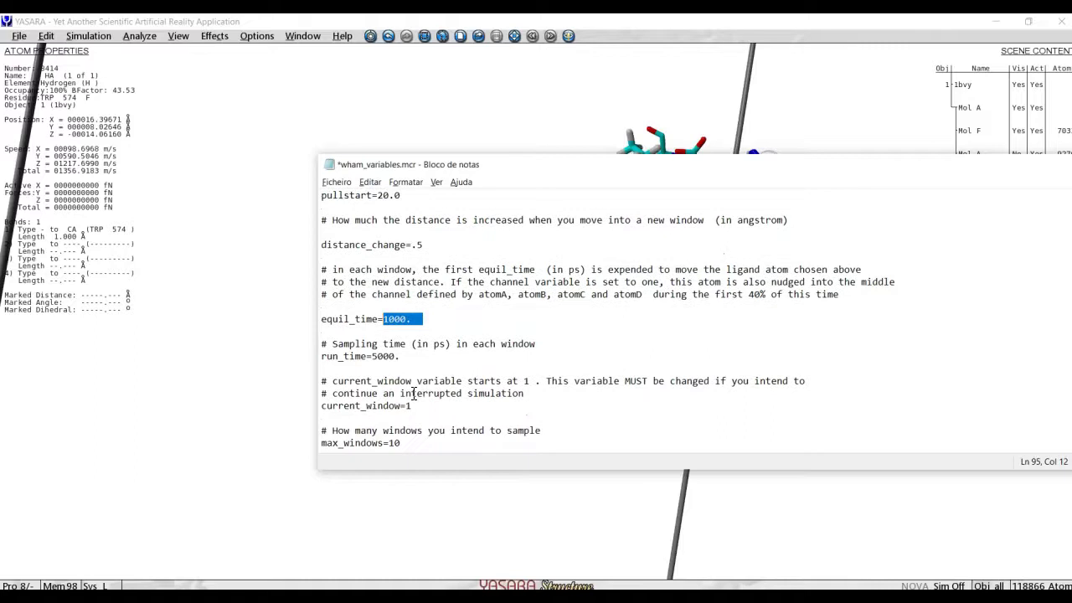
{"action": "scroll", "coordinate": [412, 394], "scroll_direction": "down", "scroll_amount": 2}
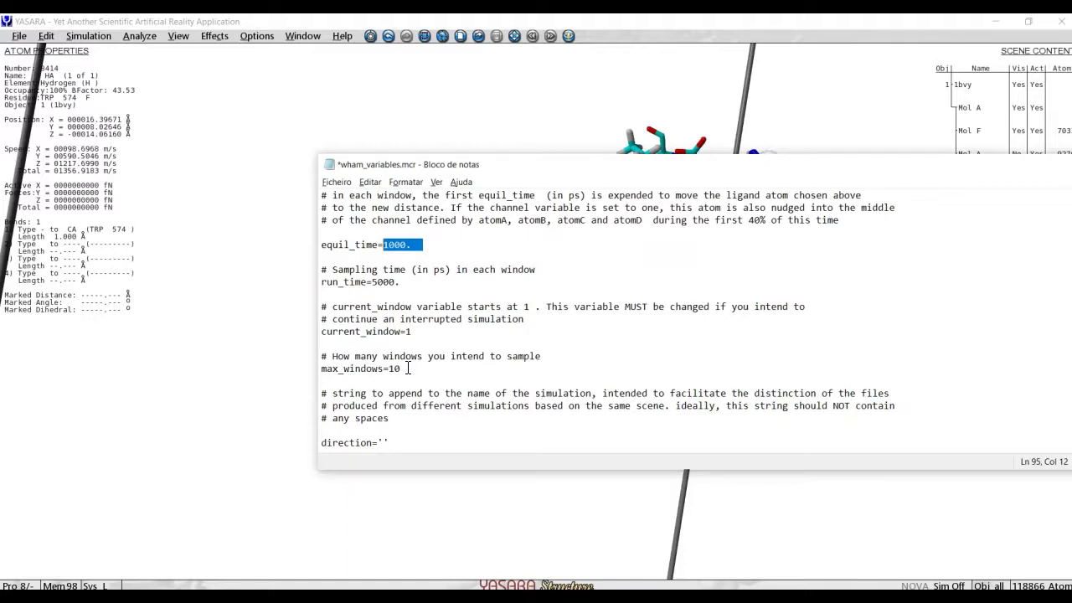
- Change max_windows from 10 to 40 in the macro
{"action": "left_click", "coordinate": [394, 368]}
{"action": "key", "text": "BackSpace"}
{"action": "type", "text": "4"}
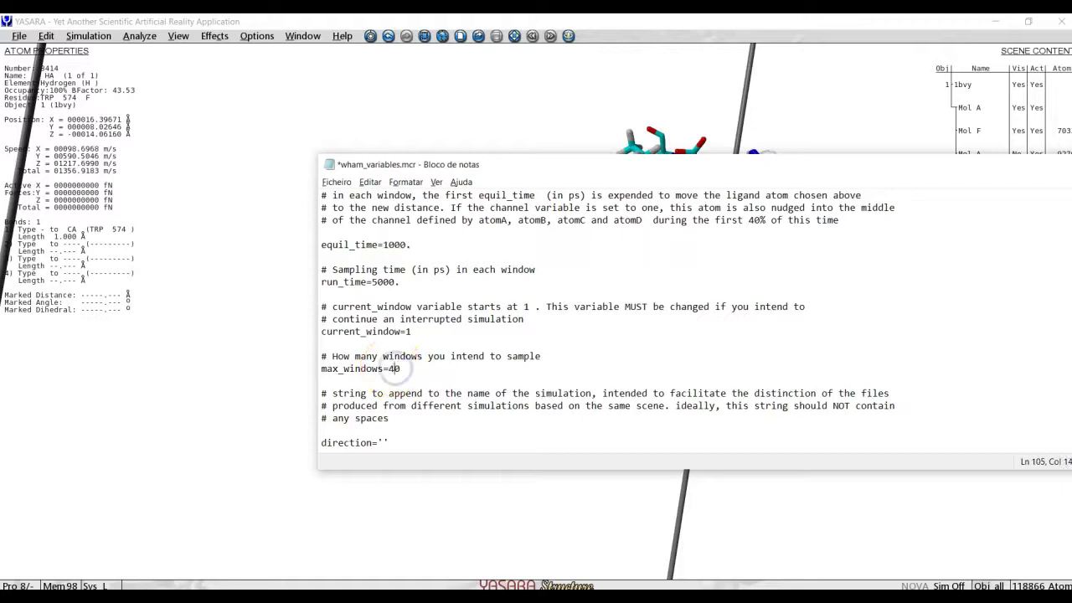
- Set direction to '_1st_run' and move the Notepad window left
{"action": "scroll", "coordinate": [607, 318], "scroll_direction": "down", "scroll_amount": 2}
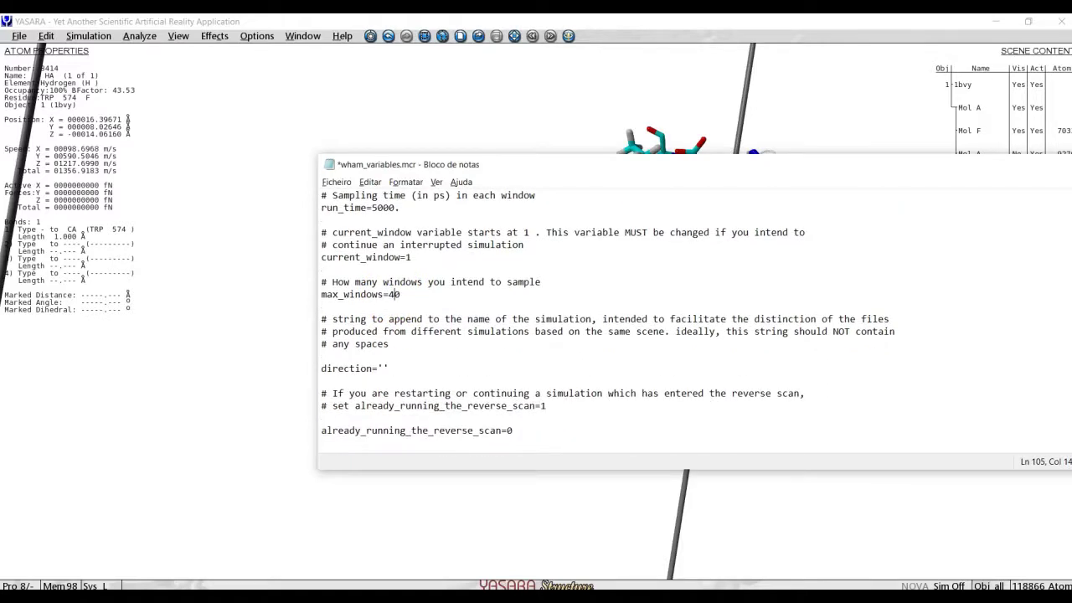
{"action": "left_click", "coordinate": [383, 365]}
{"action": "type", "text": "_1st_run"}
{"action": "left_click_drag", "start_coordinate": [679, 166], "coordinate": [431, 204]}
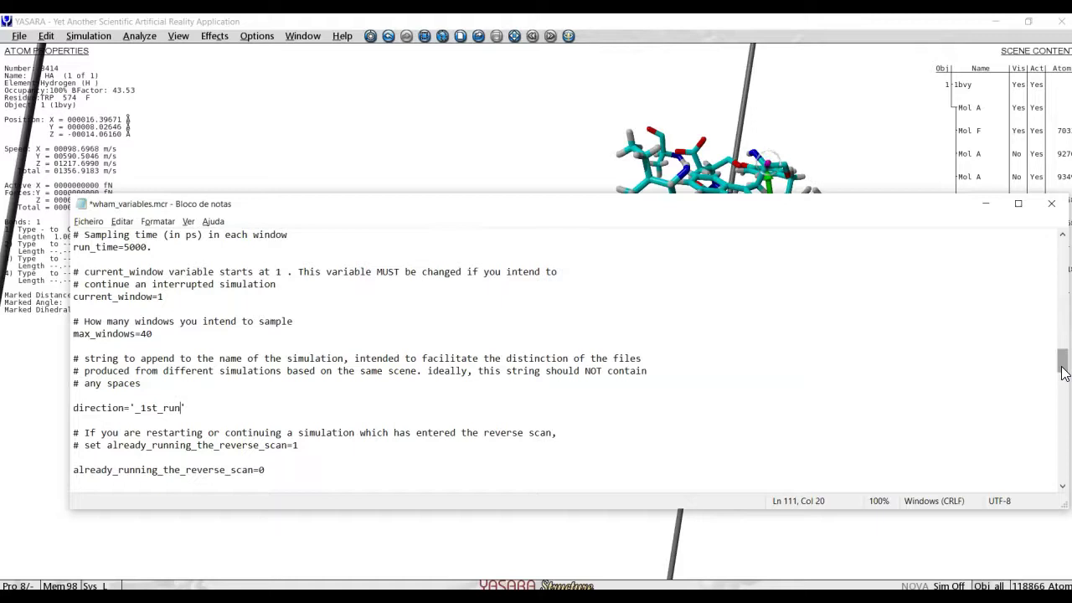
{"action": "left_click_drag", "start_coordinate": [1063, 373], "coordinate": [1061, 283]}
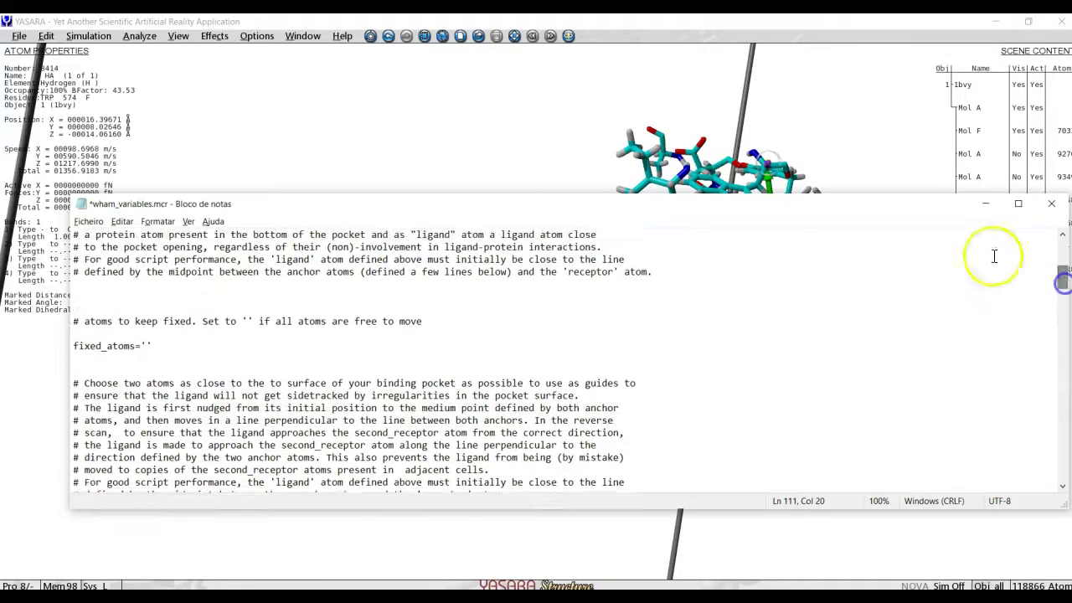
{"action": "left_click", "coordinate": [147, 346]}
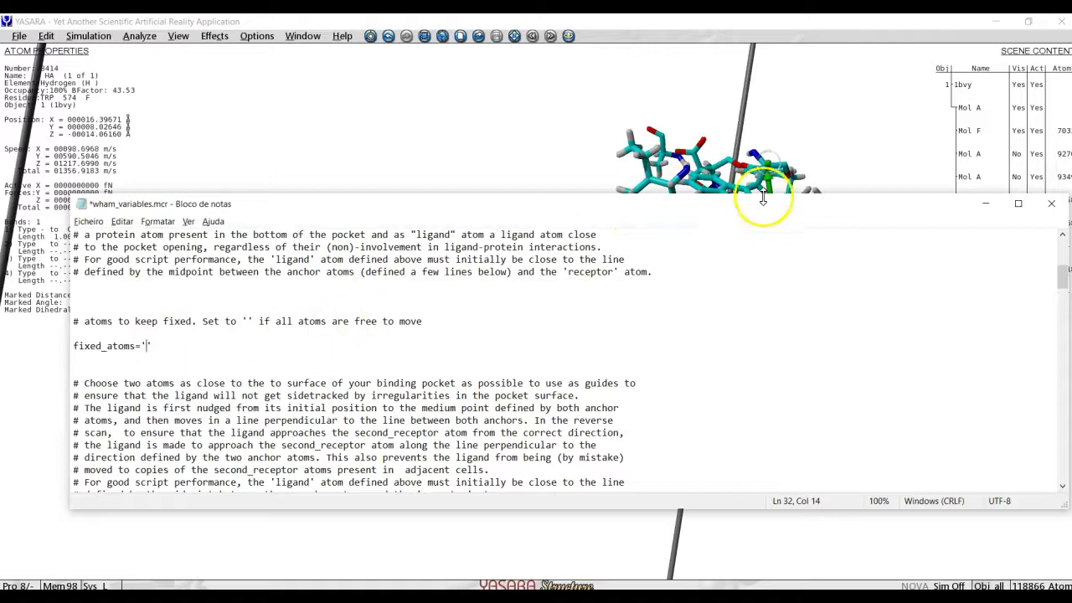
{"action": "left_click", "coordinate": [1065, 276]}
{"action": "left_click_drag", "start_coordinate": [1065, 276], "coordinate": [1063, 382]}
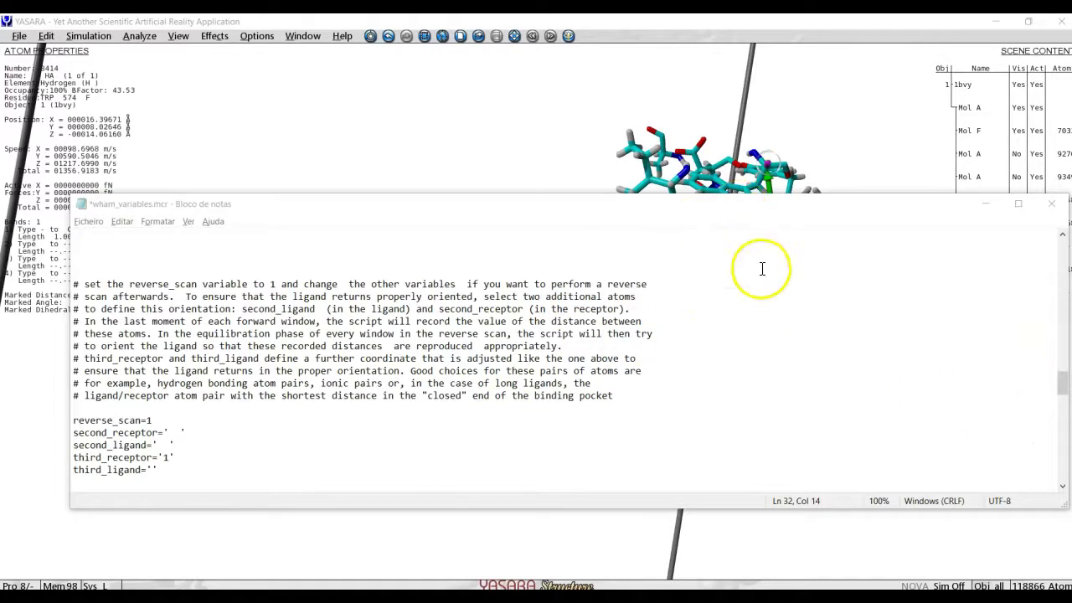
- Temporarily set reverse_scan to 0 and locate the second_ligand and third_ligand entries
{"action": "double_click", "coordinate": [148, 421]}
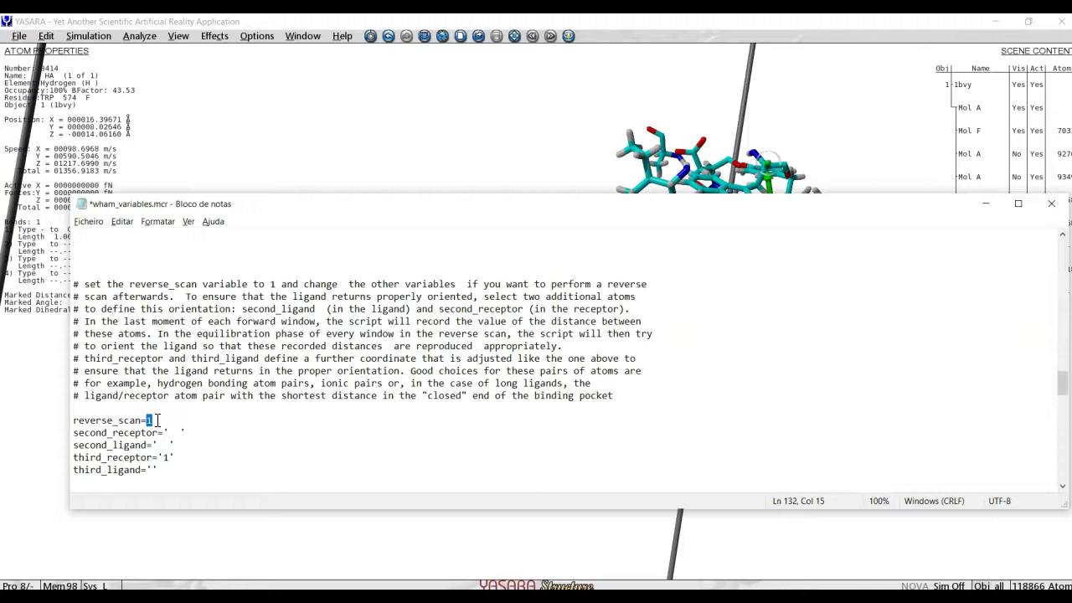
{"action": "type", "text": "0"}
{"action": "left_click", "coordinate": [162, 445]}
{"action": "left_click", "coordinate": [150, 470]}
- Enter 1 for second_receptor, second_ligand and third_ligand, then restore reverse_scan to 1
{"action": "left_click", "coordinate": [177, 432]}
{"action": "type", "text": "1"}
{"action": "key", "text": "Down"}
{"action": "type", "text": "1"}
{"action": "key", "text": "Down"}
{"action": "key", "text": "Left"}
{"action": "key", "text": "Left"}
{"action": "key", "text": "Down"}
{"action": "type", "text": "1"}
{"action": "key", "text": "Up"}
{"action": "key", "text": "Up"}
{"action": "key", "text": "Up"}
{"action": "key", "text": "Up"}
{"action": "key", "text": "BackSpace"}
{"action": "type", "text": "1"}
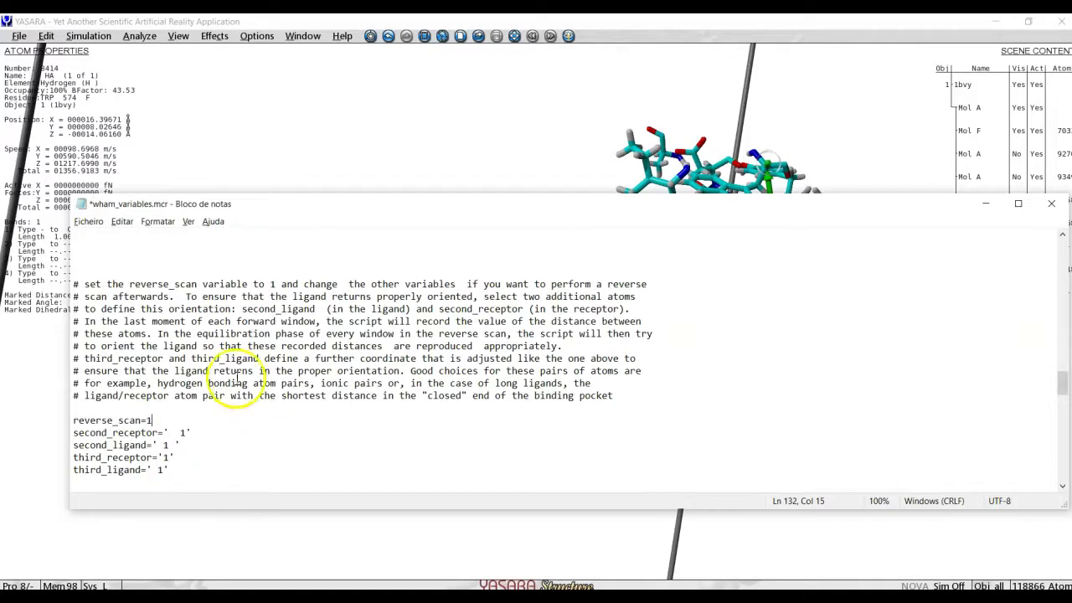
- Minimize Notepad and rotate the molecule, showing properties of atom 8350, CYS 569's carbonyl oxygen
{"action": "left_click", "coordinate": [985, 204]}
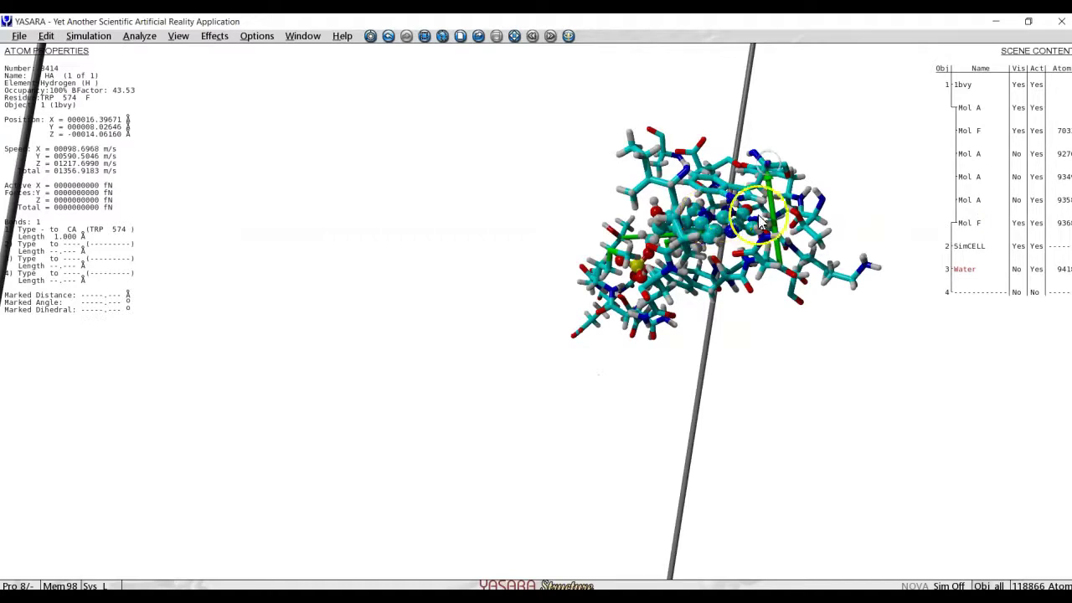
{"action": "left_click_drag", "start_coordinate": [753, 225], "coordinate": [700, 283]}
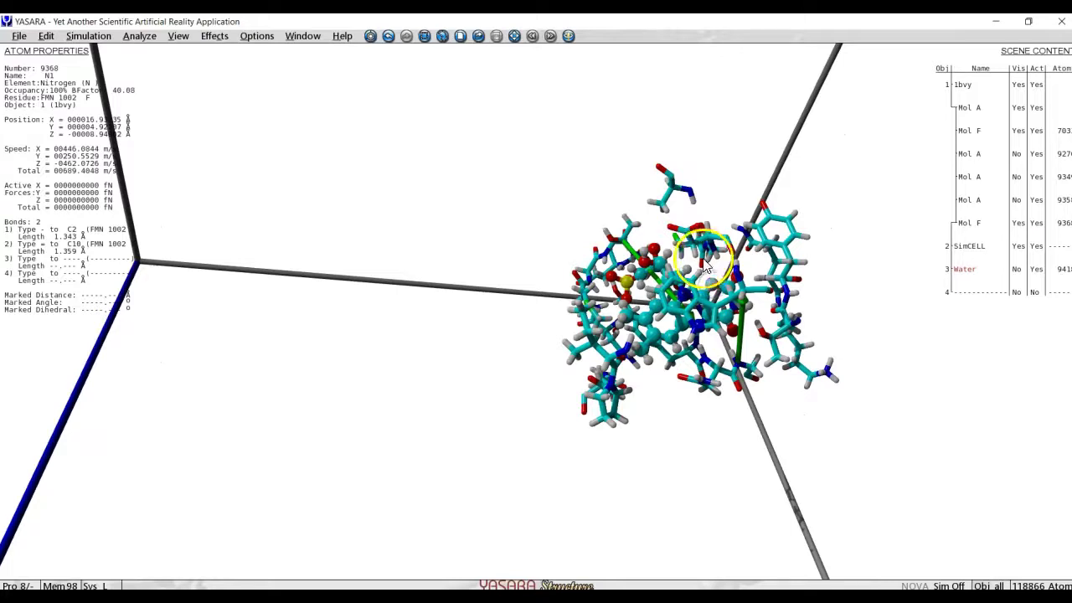
{"action": "left_click", "coordinate": [704, 272]}
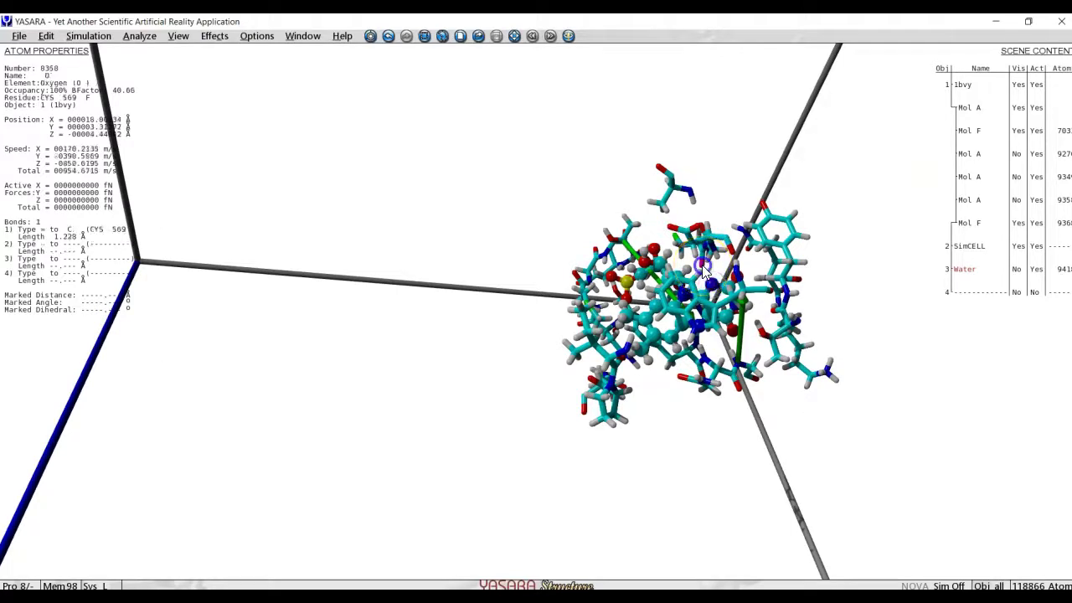
{"action": "left_click_drag", "start_coordinate": [704, 272], "coordinate": [642, 317]}
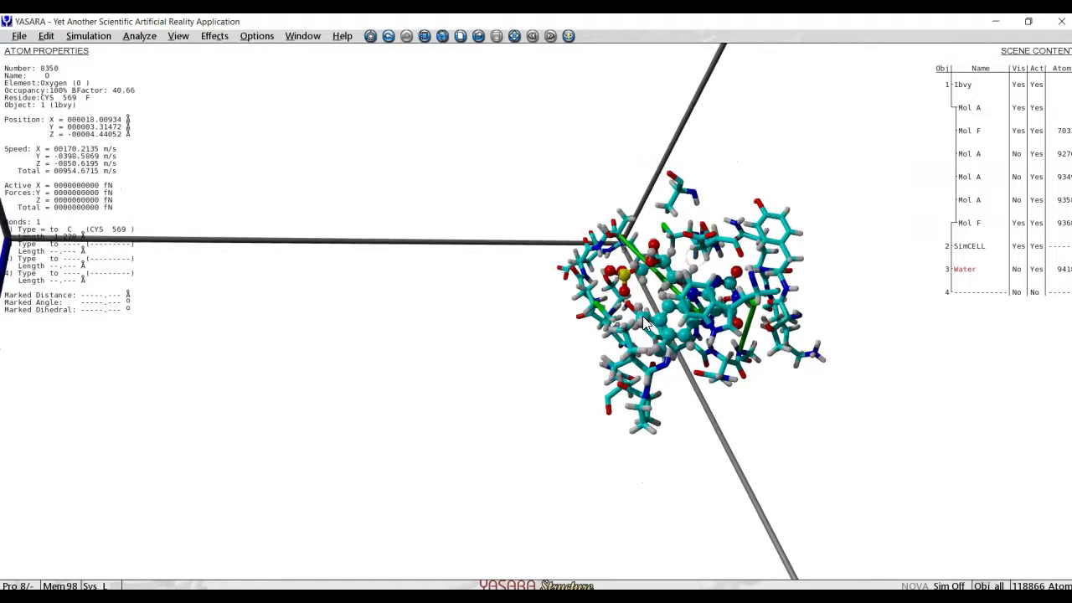
{"action": "left_click_drag", "start_coordinate": [644, 320], "coordinate": [617, 325]}
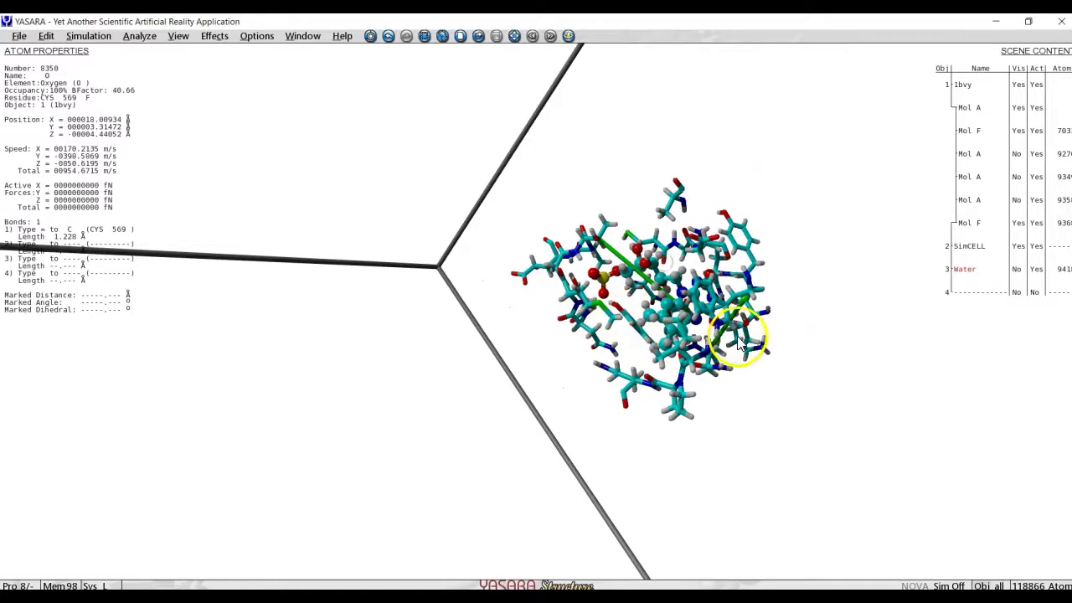
{"action": "left_click_drag", "start_coordinate": [736, 359], "coordinate": [738, 290]}
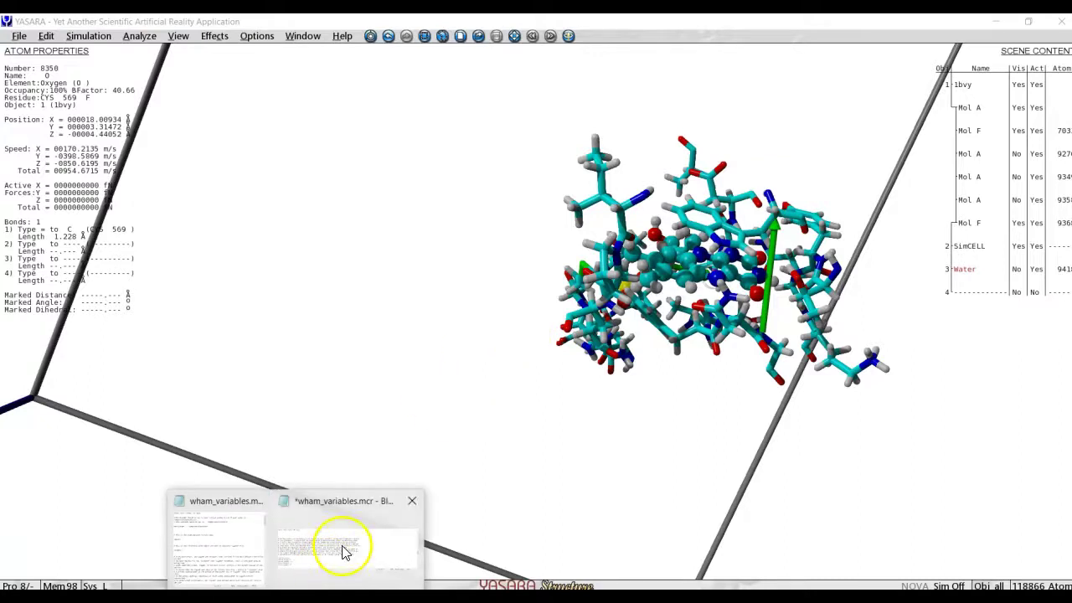
- Restore wham_variables.mcr and scroll to check current_window=1, max_windows=40 and direction='_1st_run'
{"action": "left_click", "coordinate": [370, 542]}
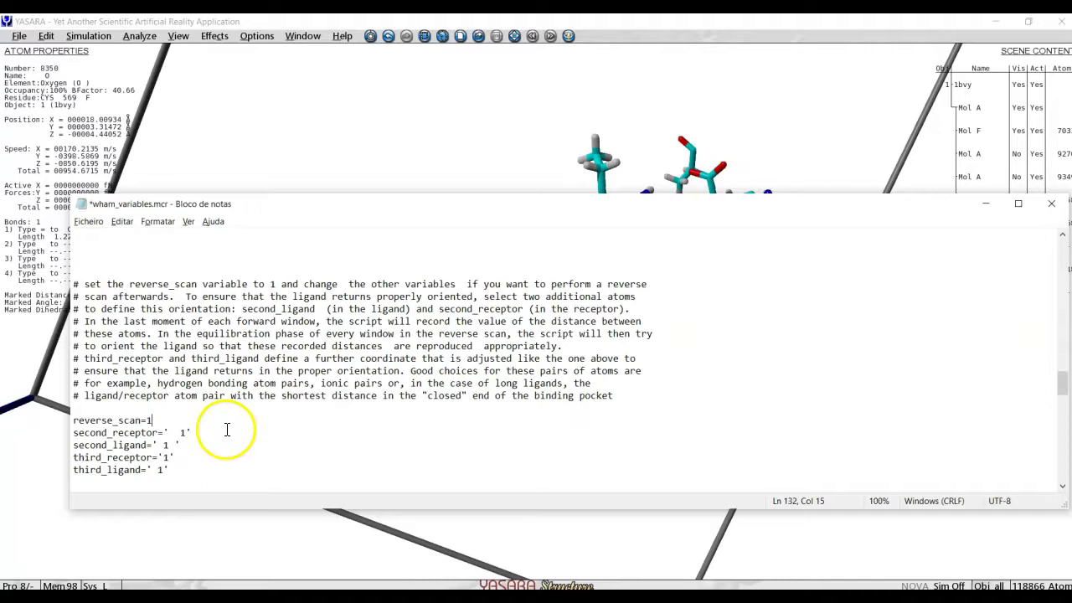
{"action": "scroll", "coordinate": [335, 403], "scroll_direction": "down", "scroll_amount": 3}
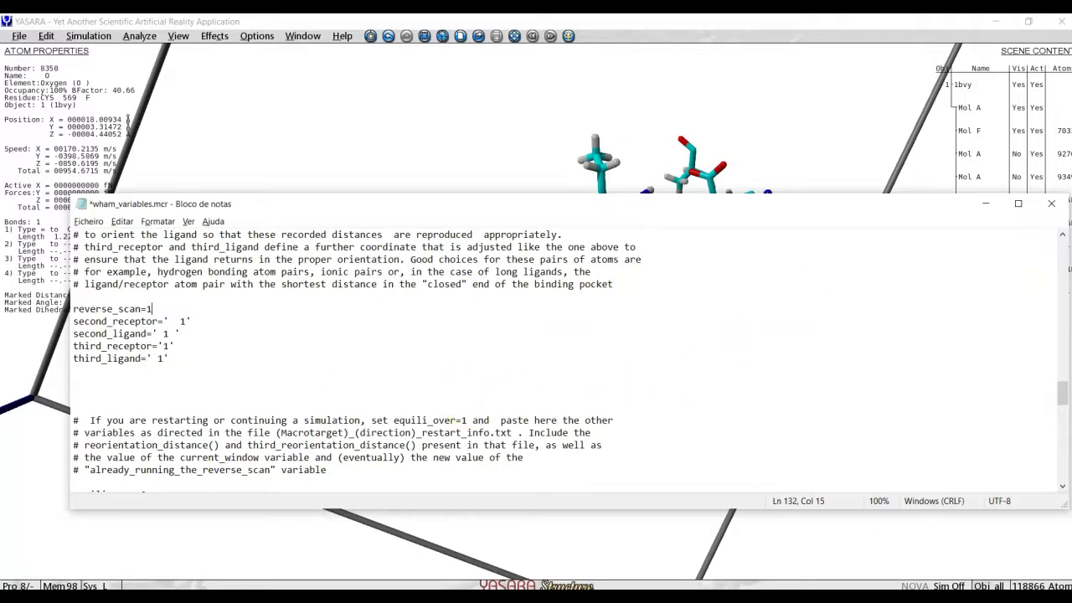
{"action": "left_click_drag", "start_coordinate": [1061, 389], "coordinate": [1065, 352]}
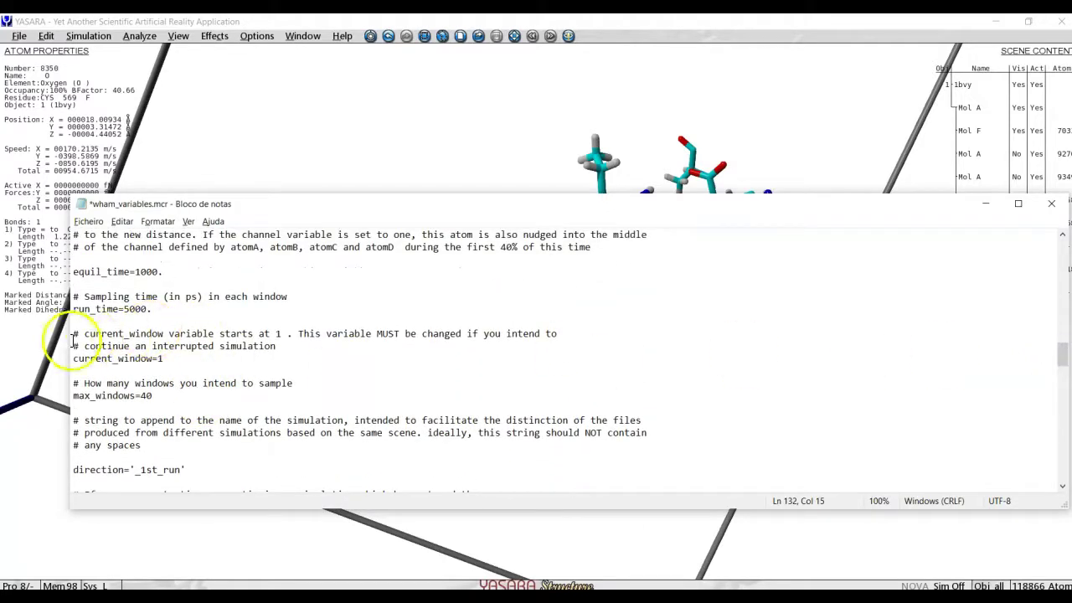
- Set current_window to 21 by inserting a 2 before the 1
{"action": "left_click_drag", "start_coordinate": [88, 334], "coordinate": [168, 328]}
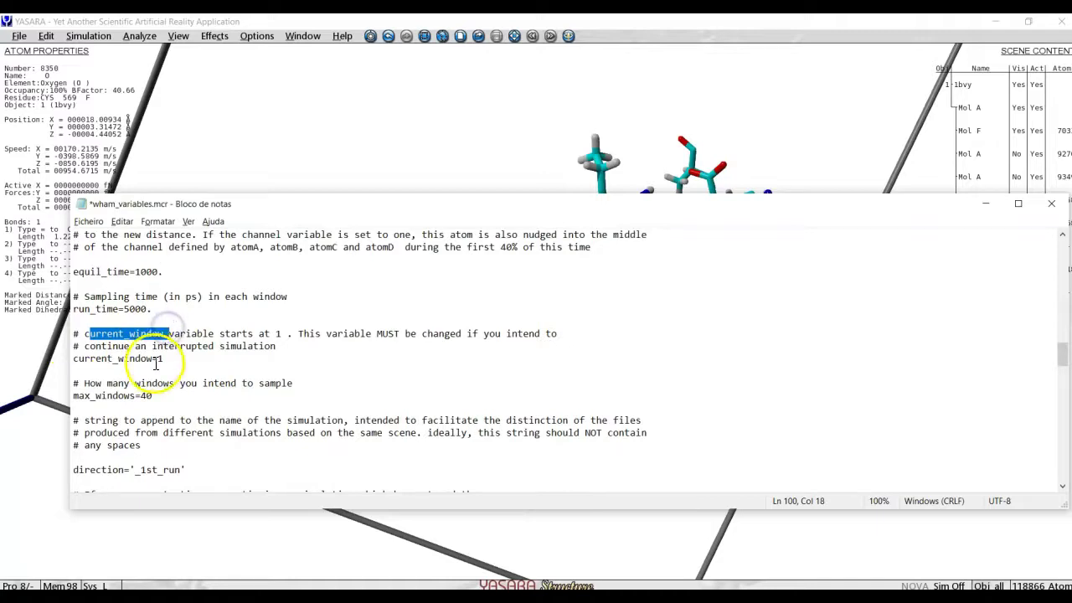
{"action": "left_click", "coordinate": [159, 360]}
{"action": "type", "text": "2"}
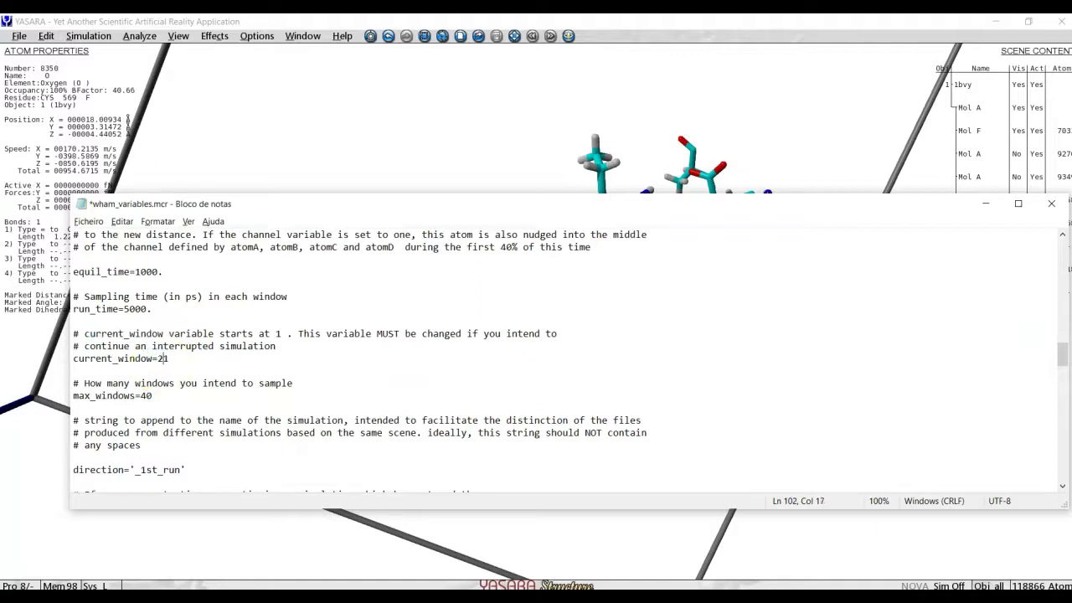
- Change max_windows to 120, then select the equili_over=0 line further down
{"action": "scroll", "coordinate": [217, 344], "scroll_direction": "down", "scroll_amount": 5}
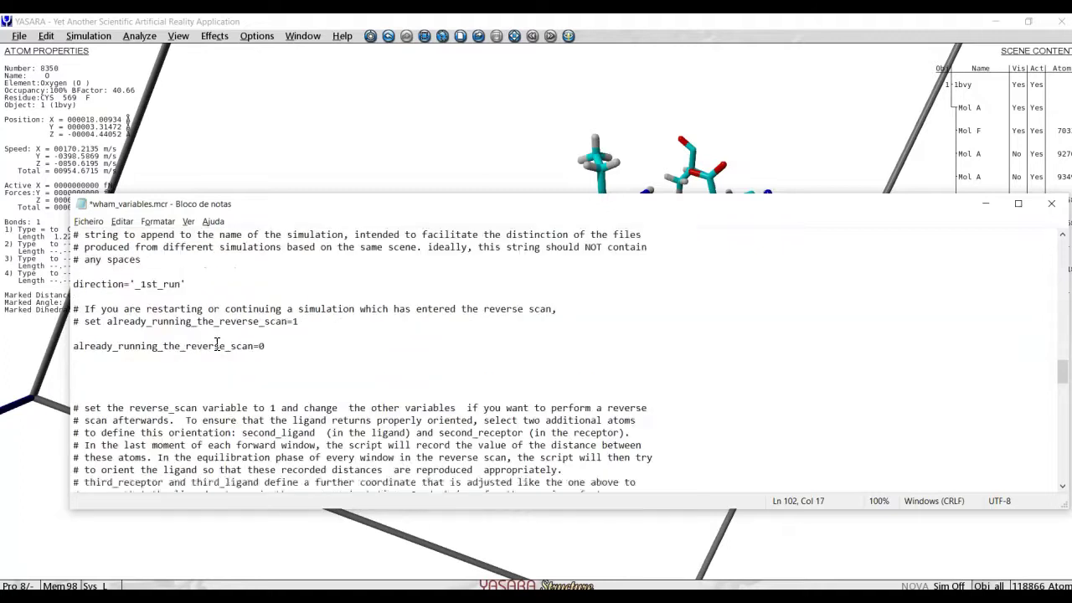
{"action": "scroll", "coordinate": [217, 344], "scroll_direction": "up", "scroll_amount": 12}
{"action": "scroll", "coordinate": [217, 344], "scroll_direction": "down", "scroll_amount": 15}
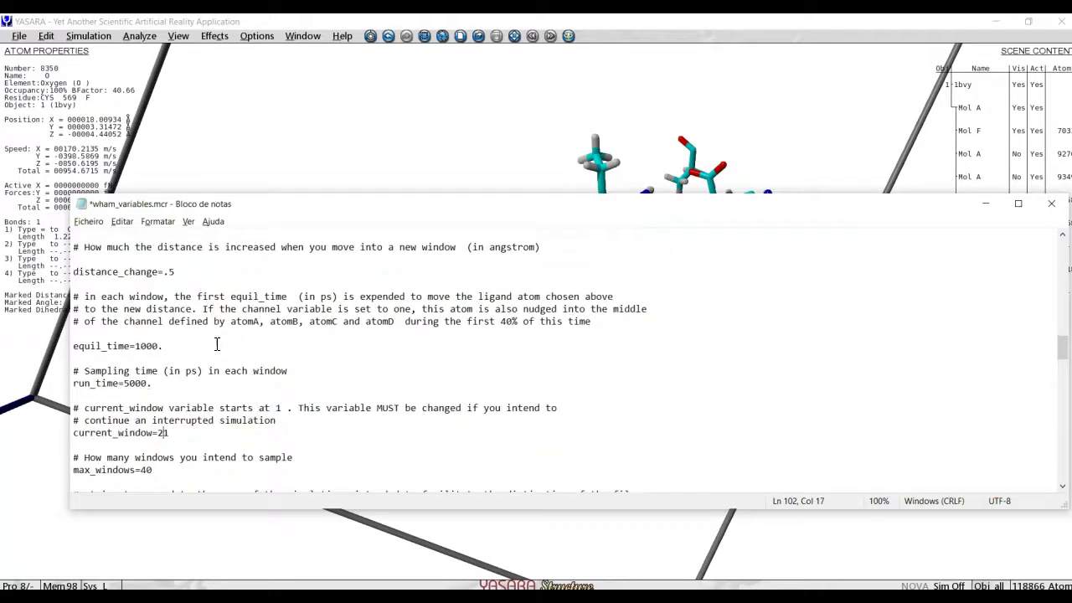
{"action": "scroll", "coordinate": [217, 344], "scroll_direction": "up", "scroll_amount": 15}
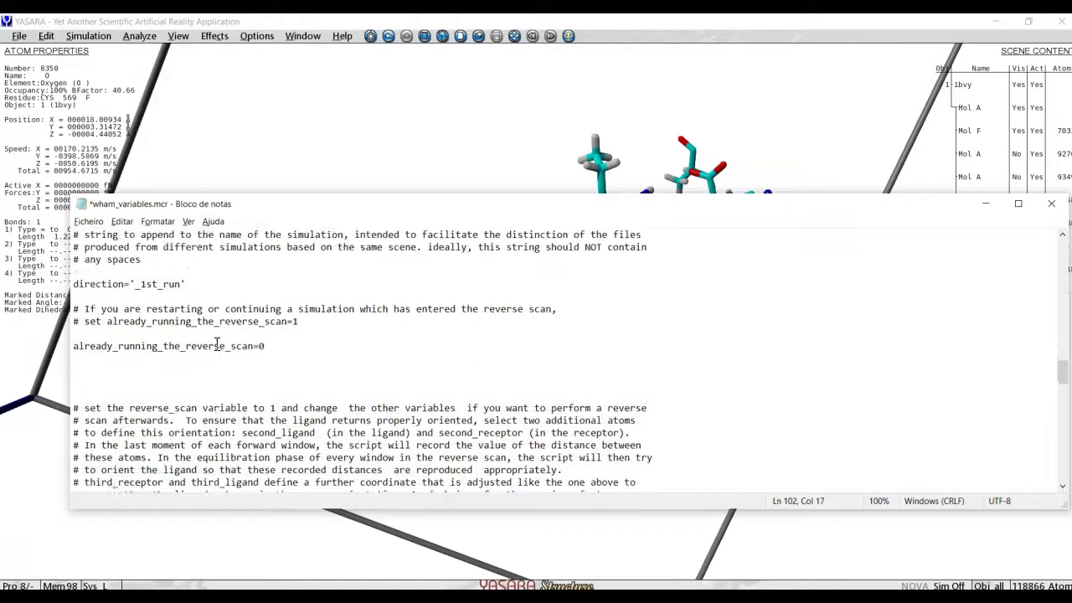
{"action": "scroll", "coordinate": [216, 344], "scroll_direction": "up", "scroll_amount": 5}
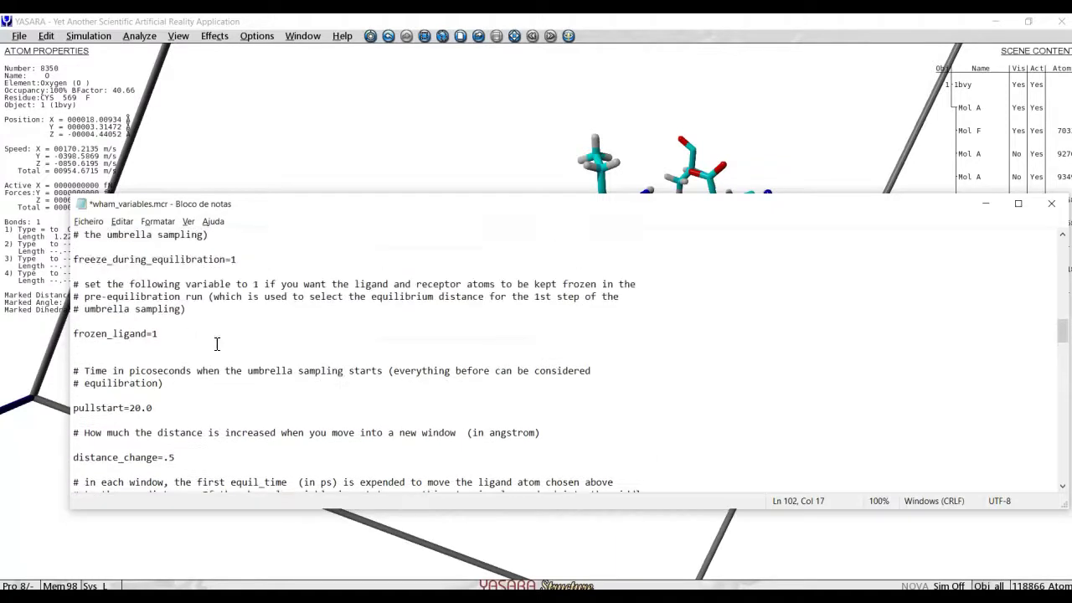
{"action": "scroll", "coordinate": [216, 345], "scroll_direction": "down", "scroll_amount": 4}
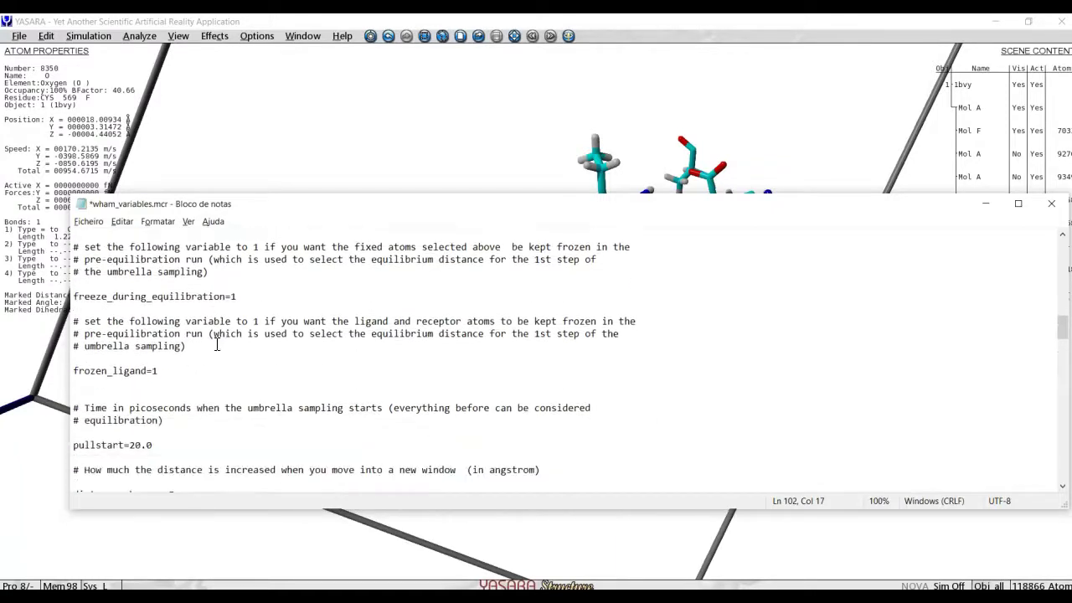
{"action": "scroll", "coordinate": [217, 344], "scroll_direction": "down", "scroll_amount": 4}
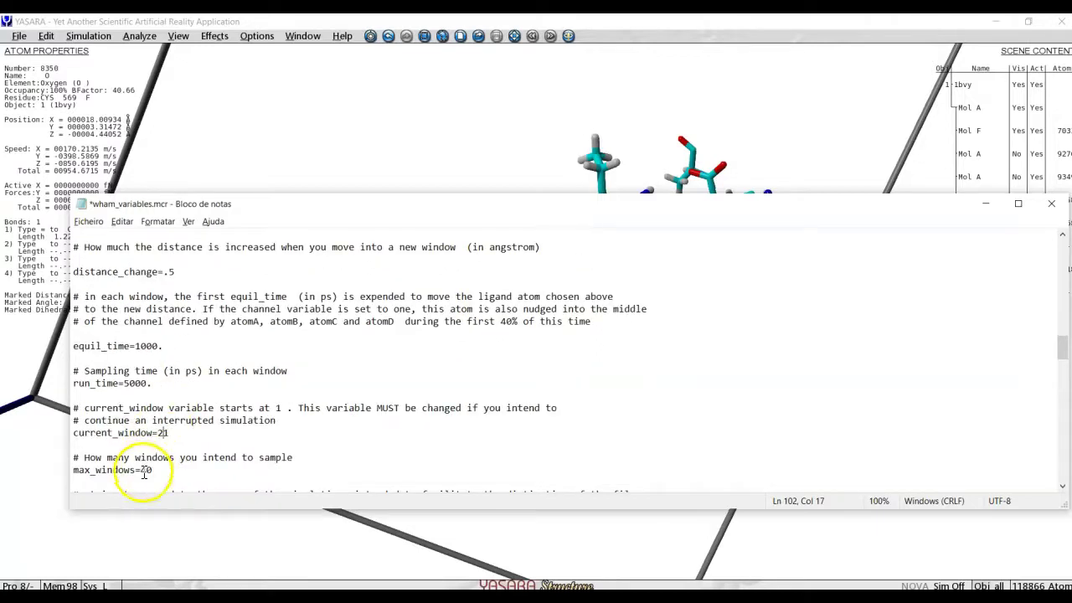
{"action": "left_click_drag", "start_coordinate": [140, 471], "coordinate": [146, 470]}
{"action": "key", "text": "End"}
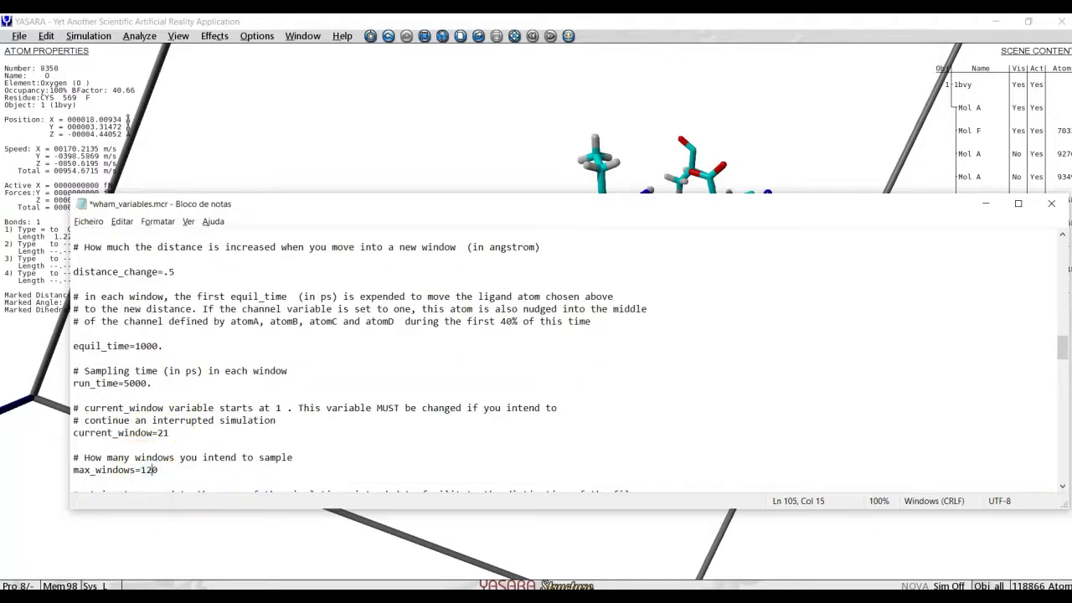
{"action": "scroll", "coordinate": [216, 420], "scroll_direction": "down", "scroll_amount": 9}
{"action": "scroll", "coordinate": [215, 420], "scroll_direction": "down", "scroll_amount": 7}
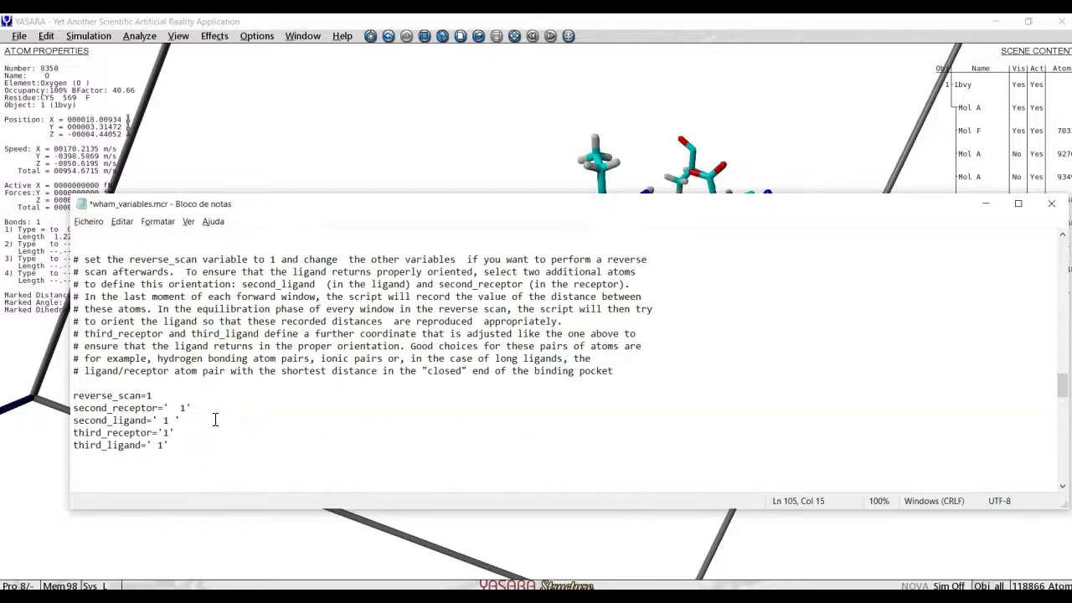
{"action": "left_click_drag", "start_coordinate": [156, 395], "coordinate": [69, 395]}
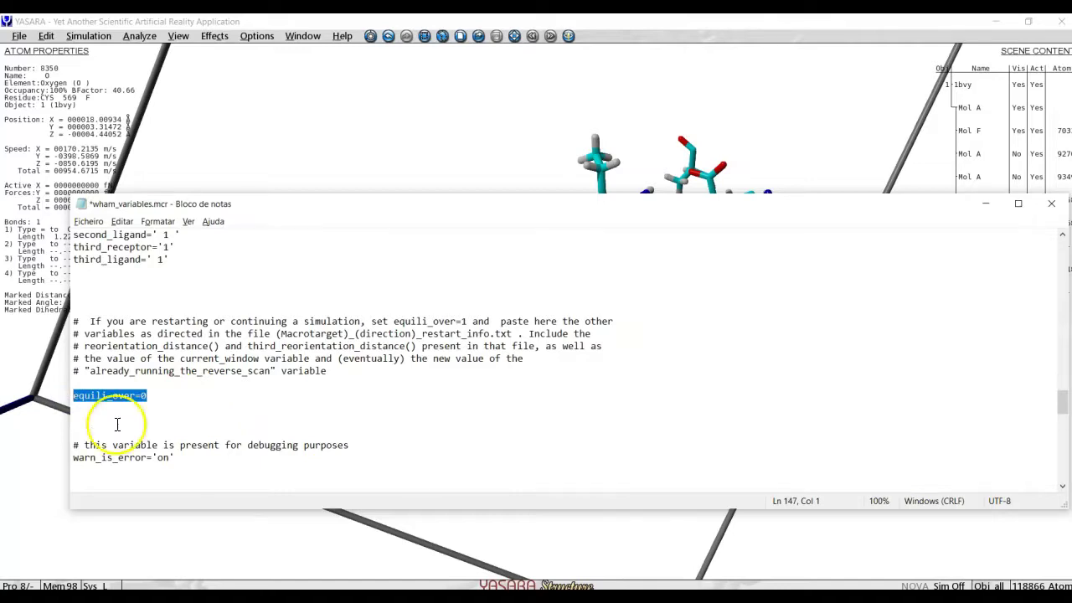
- Change equili_over from 0 to 1 and select the restart_info.txt file name in the comment
{"action": "left_click", "coordinate": [149, 394]}
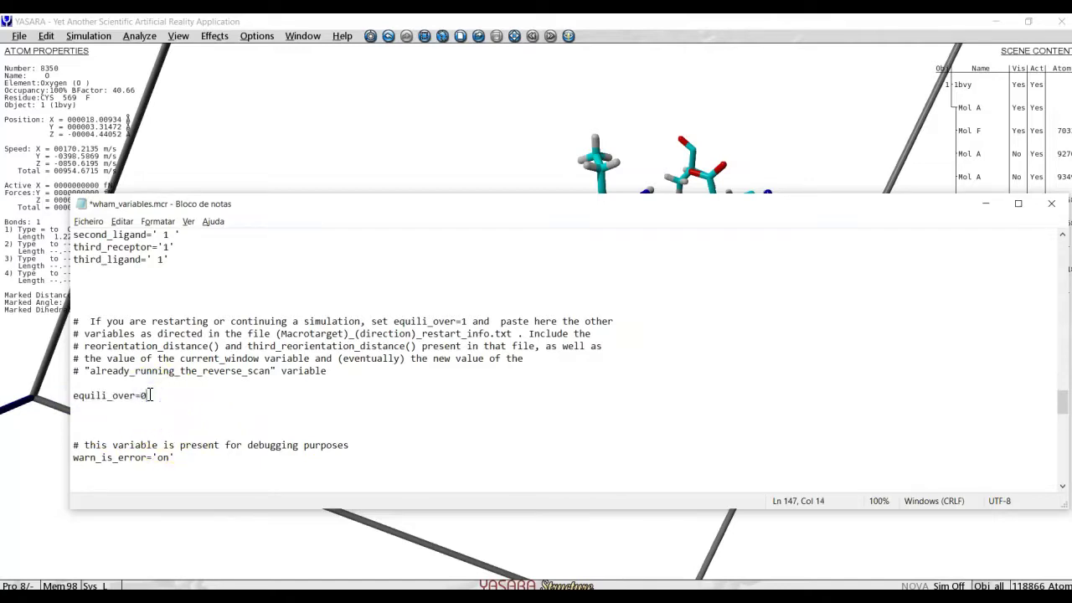
{"action": "key", "text": "BackSpace"}
{"action": "type", "text": "1"}
{"action": "key", "text": "Return"}
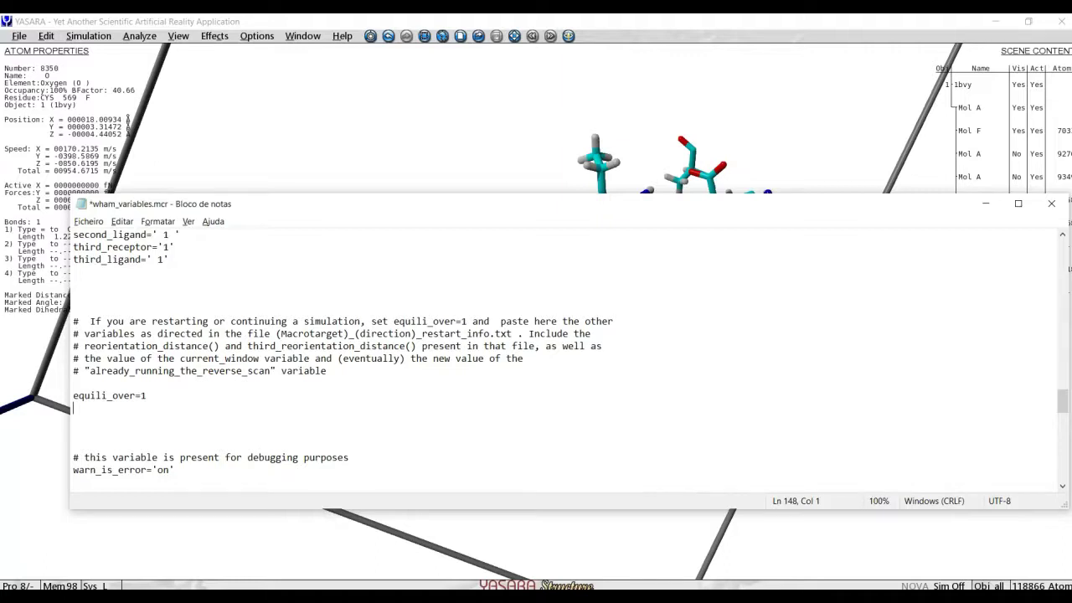
{"action": "left_click", "coordinate": [275, 333]}
{"action": "left_click_drag", "start_coordinate": [275, 333], "coordinate": [507, 327]}
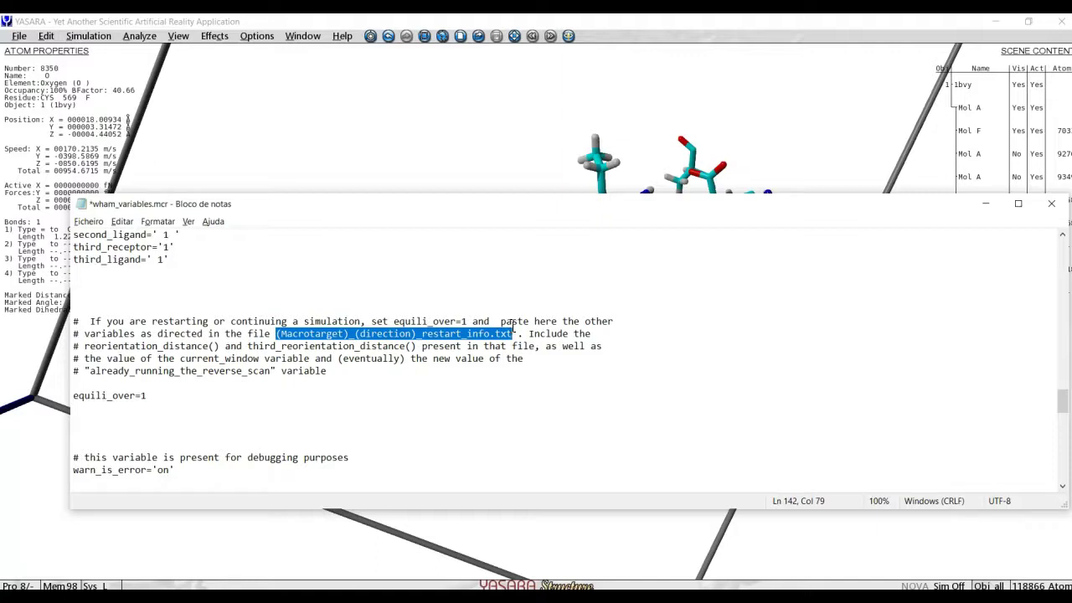
{"action": "scroll", "coordinate": [502, 322], "scroll_direction": "up", "scroll_amount": 1}
{"action": "left_click", "coordinate": [105, 447]}
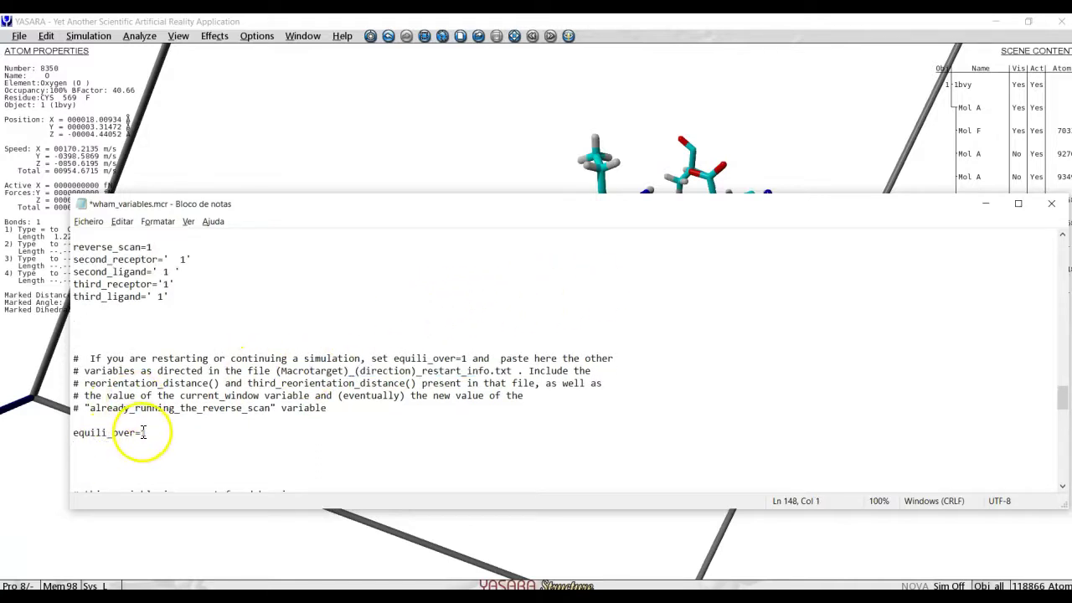
{"action": "left_click", "coordinate": [143, 432]}
{"action": "left_click", "coordinate": [123, 447]}
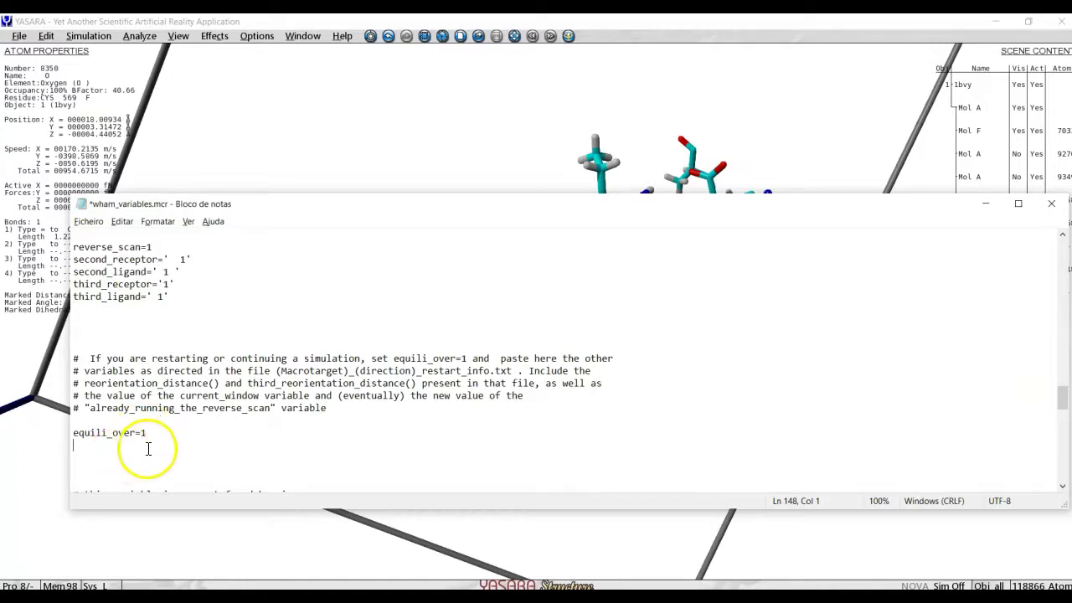
{"action": "scroll", "coordinate": [158, 443], "scroll_direction": "up", "scroll_amount": 8}
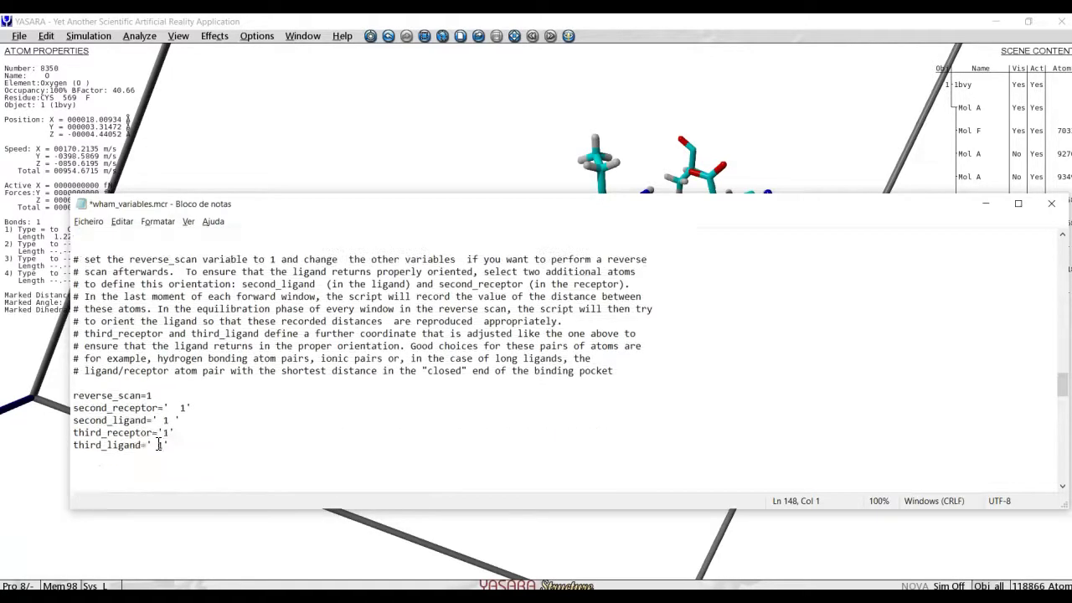
{"action": "scroll", "coordinate": [158, 443], "scroll_direction": "up", "scroll_amount": 3}
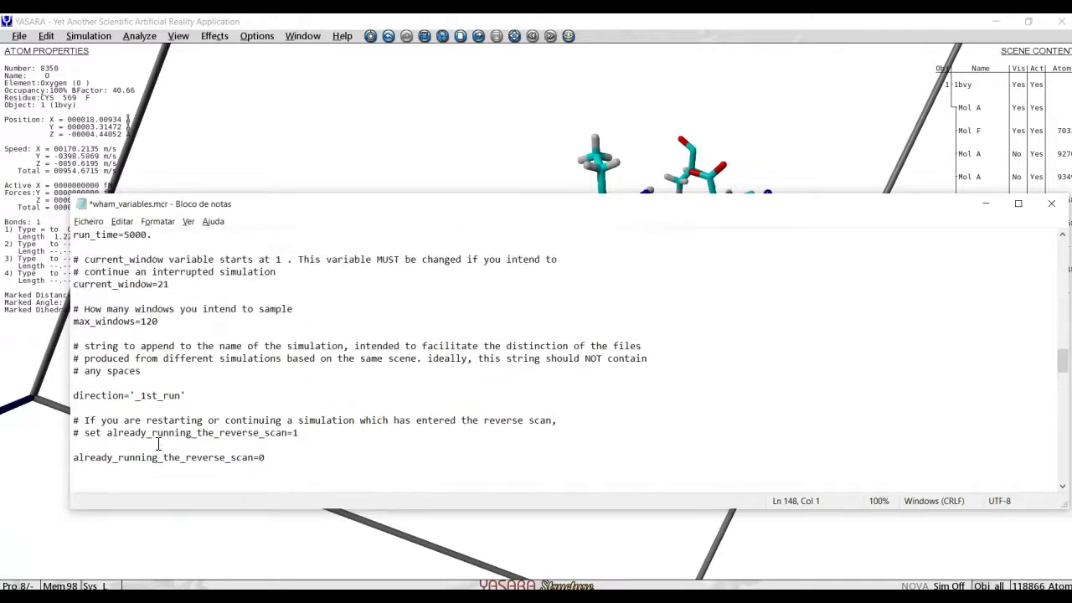
{"action": "left_click", "coordinate": [164, 285]}
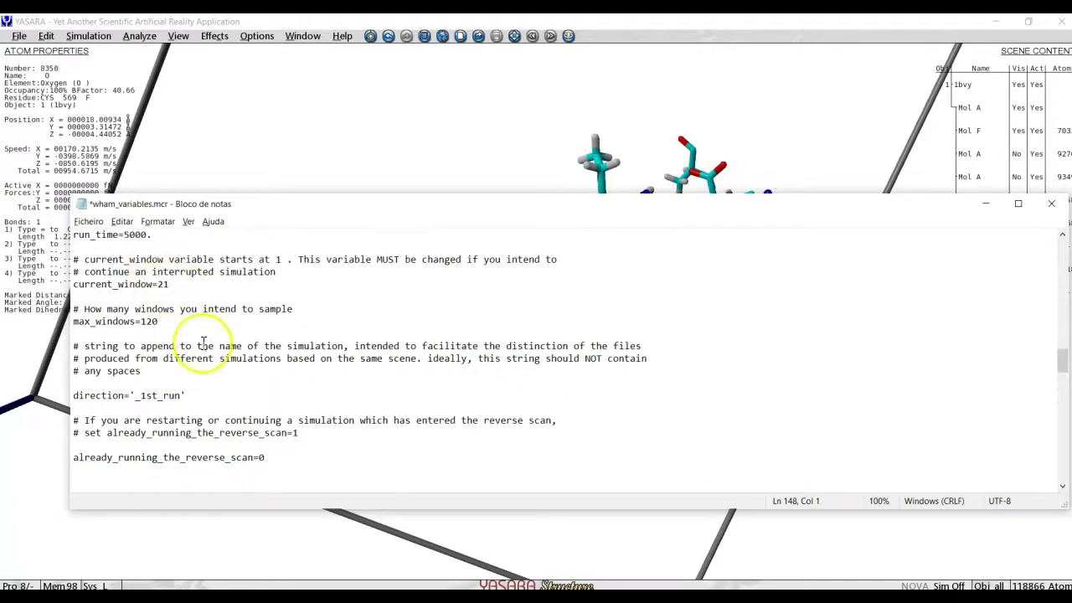
{"action": "scroll", "coordinate": [205, 355], "scroll_direction": "down", "scroll_amount": 8}
{"action": "scroll", "coordinate": [216, 379], "scroll_direction": "down", "scroll_amount": 6}
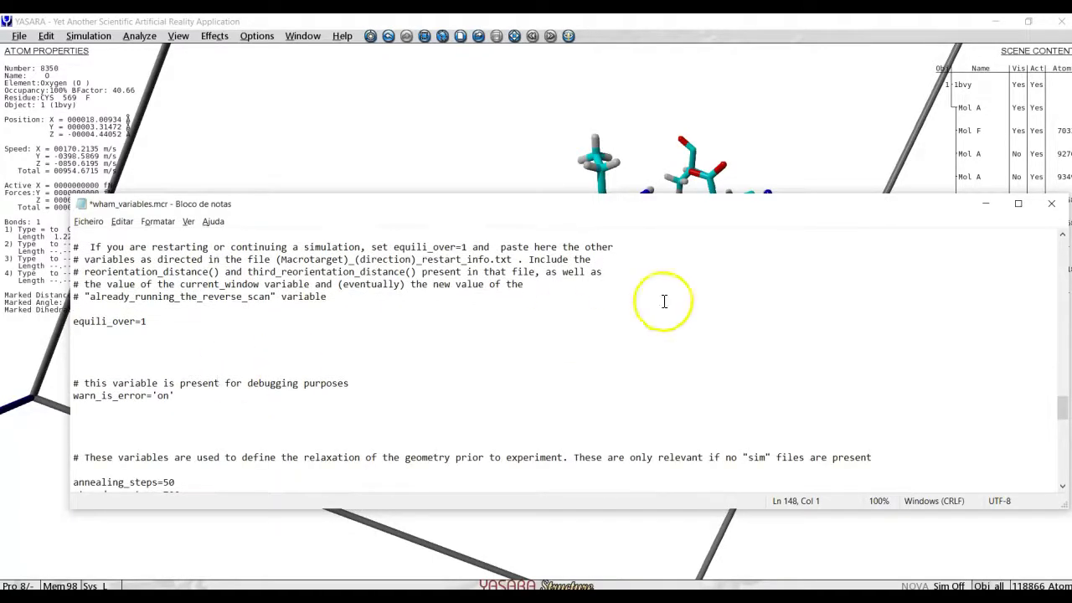
{"action": "scroll", "coordinate": [470, 358], "scroll_direction": "down", "scroll_amount": 3}
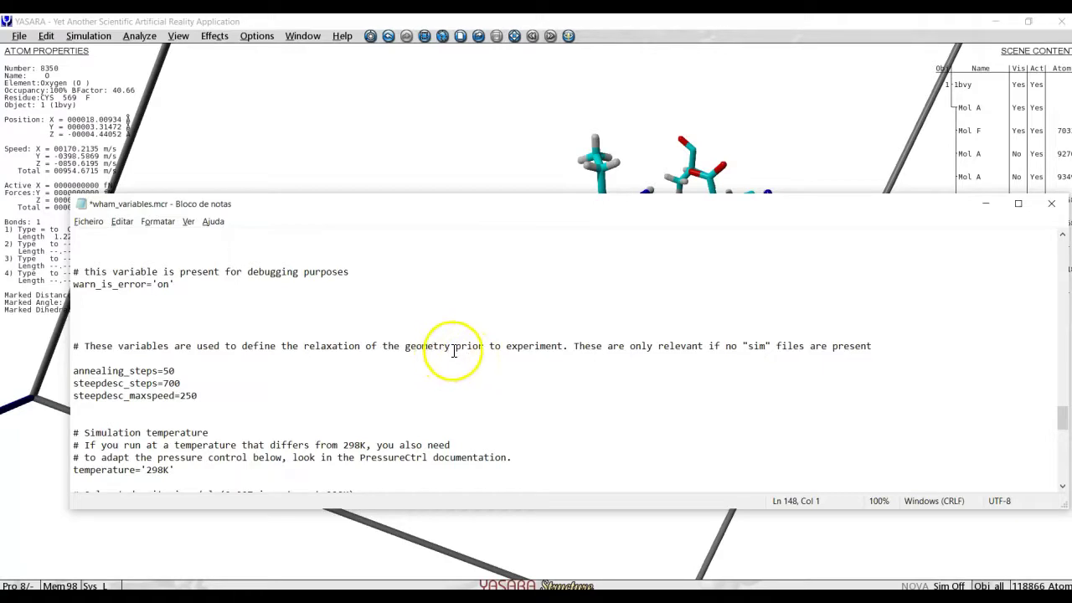
{"action": "scroll", "coordinate": [454, 351], "scroll_direction": "down", "scroll_amount": 2}
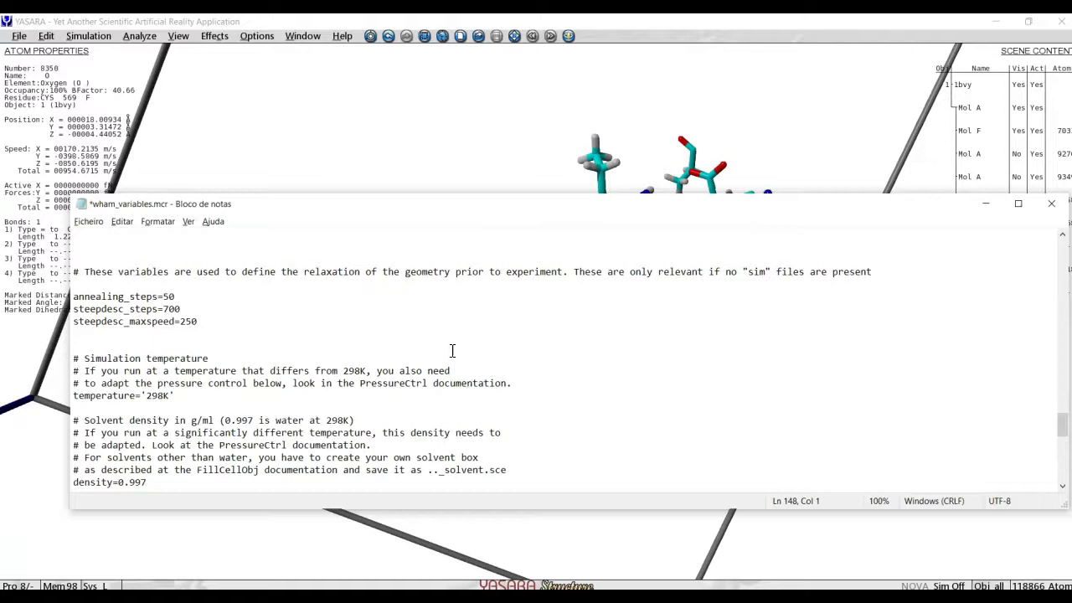
{"action": "scroll", "coordinate": [307, 342], "scroll_direction": "down", "scroll_amount": 1}
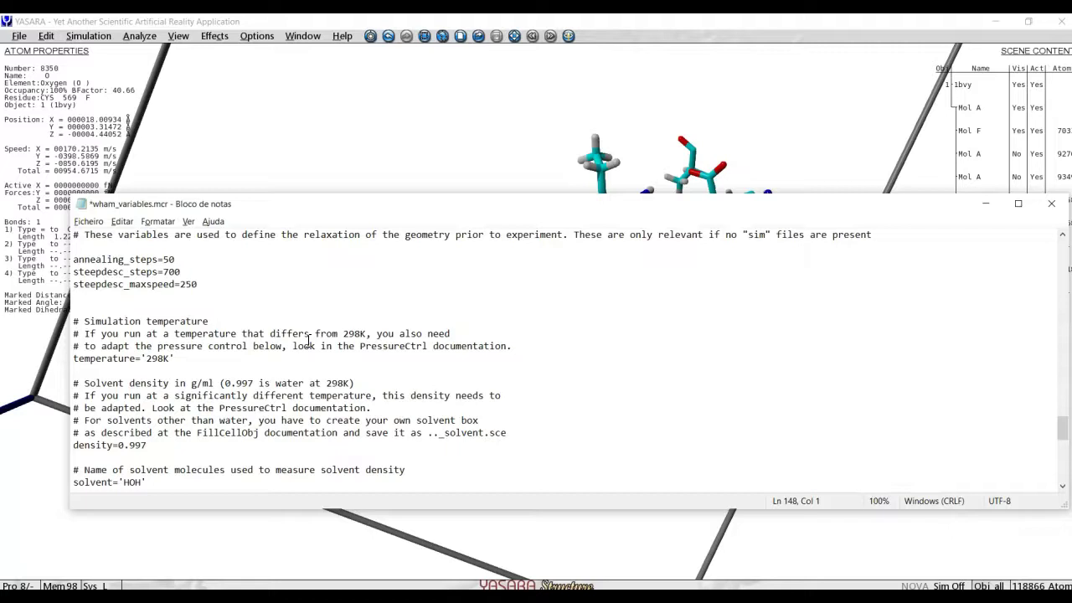
- Make the temperature value read '298.000000001' instead of '298K', leaving density and solvent unchanged
{"action": "left_click", "coordinate": [72, 443]}
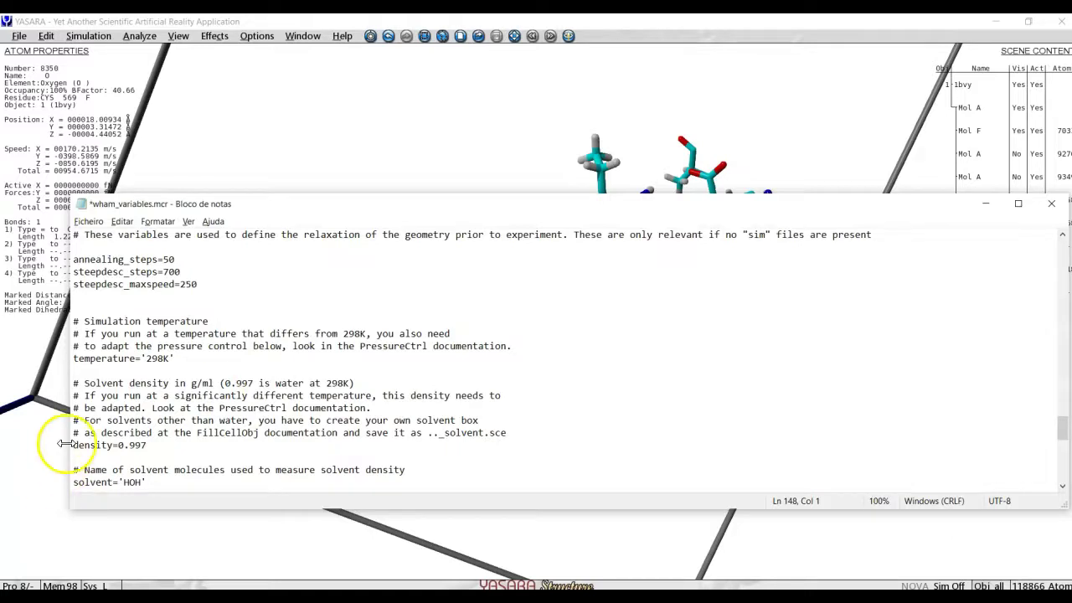
{"action": "left_click", "coordinate": [164, 358]}
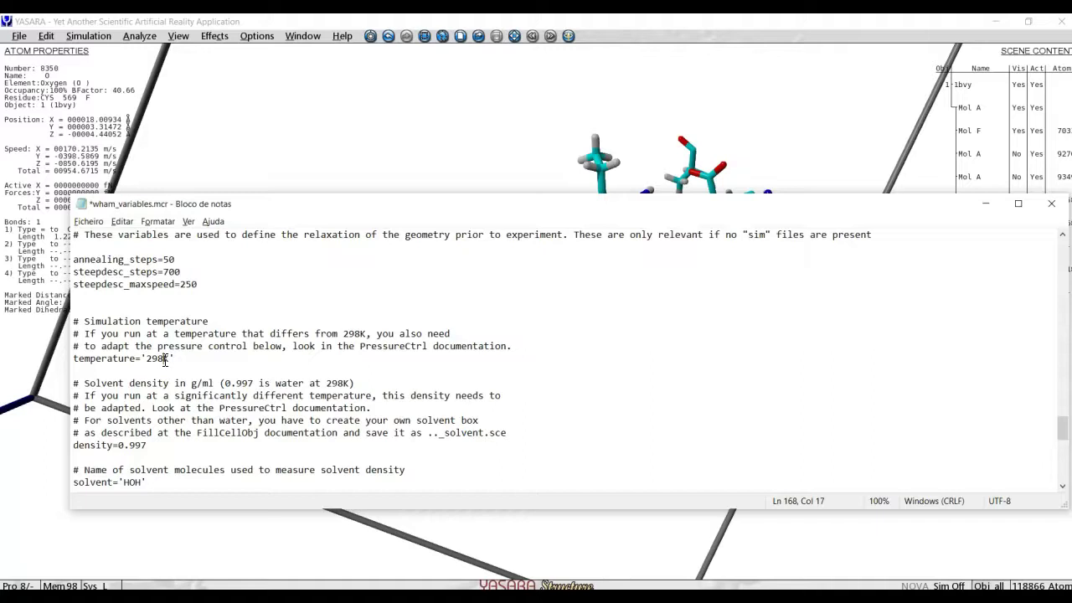
{"action": "type", "text": ".000000001"}
{"action": "key", "text": "Delete"}
- Review the AMBER14 force field, Cutoff 8 and pairlist=10 settings, then minimize Notepad
{"action": "scroll", "coordinate": [268, 438], "scroll_direction": "down", "scroll_amount": 3}
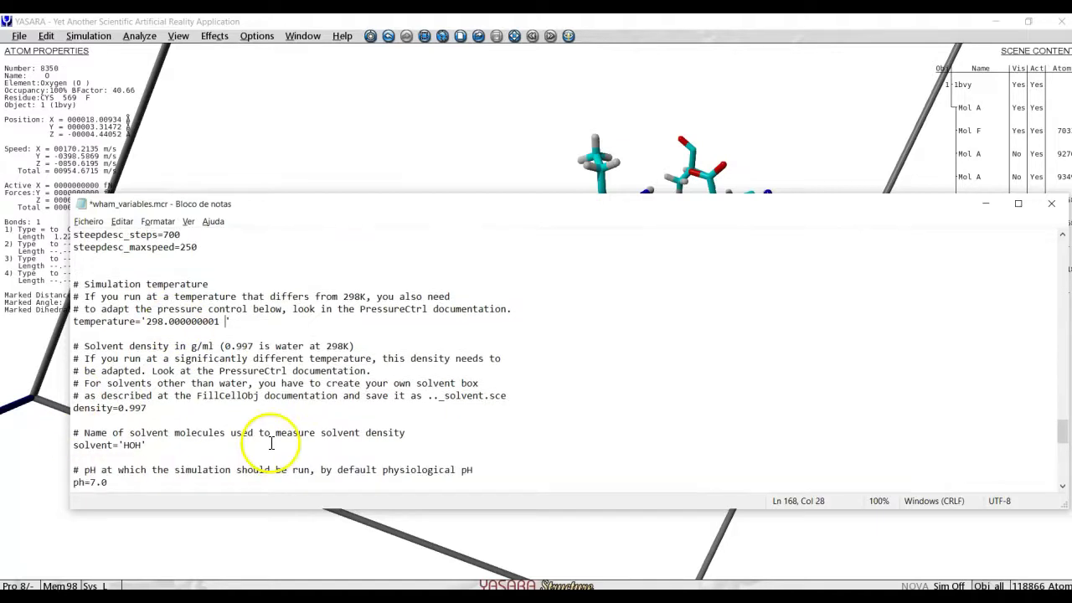
{"action": "scroll", "coordinate": [295, 402], "scroll_direction": "down", "scroll_amount": 3}
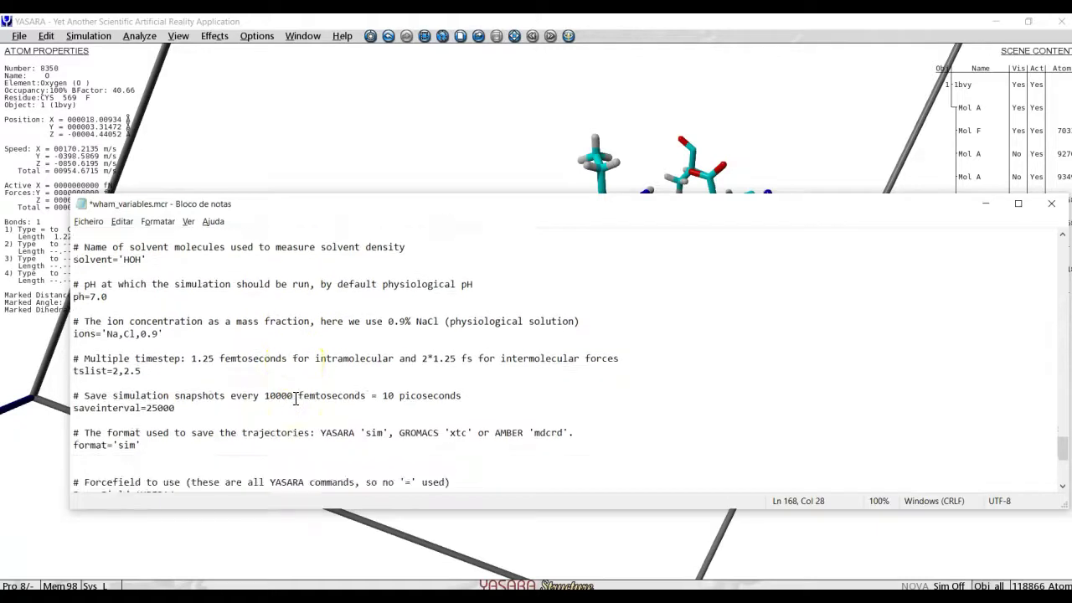
{"action": "scroll", "coordinate": [298, 390], "scroll_direction": "down", "scroll_amount": 3}
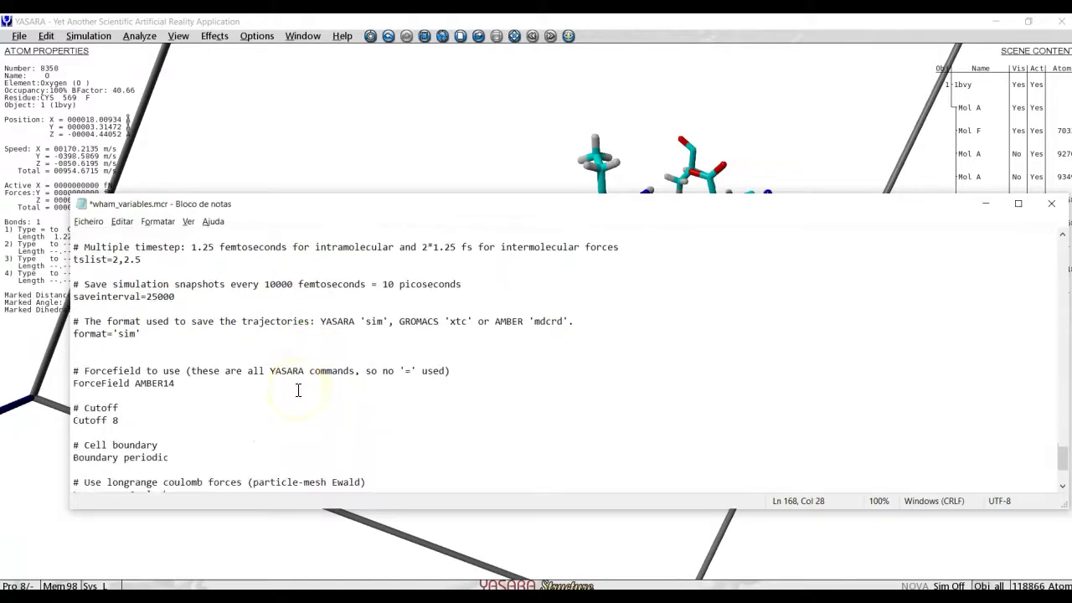
{"action": "double_click", "coordinate": [151, 383]}
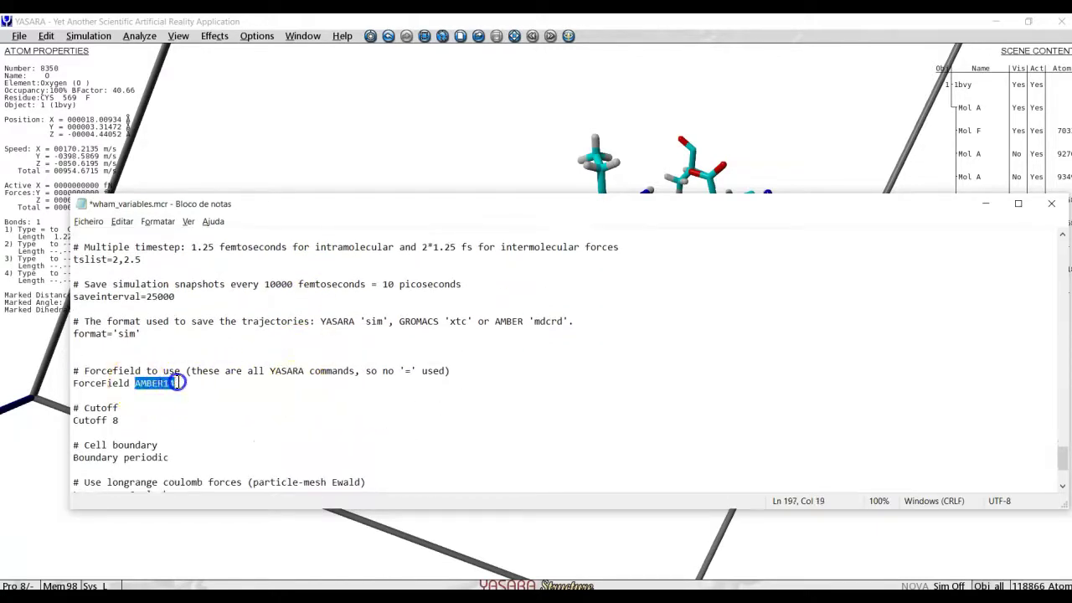
{"action": "left_click", "coordinate": [113, 421]}
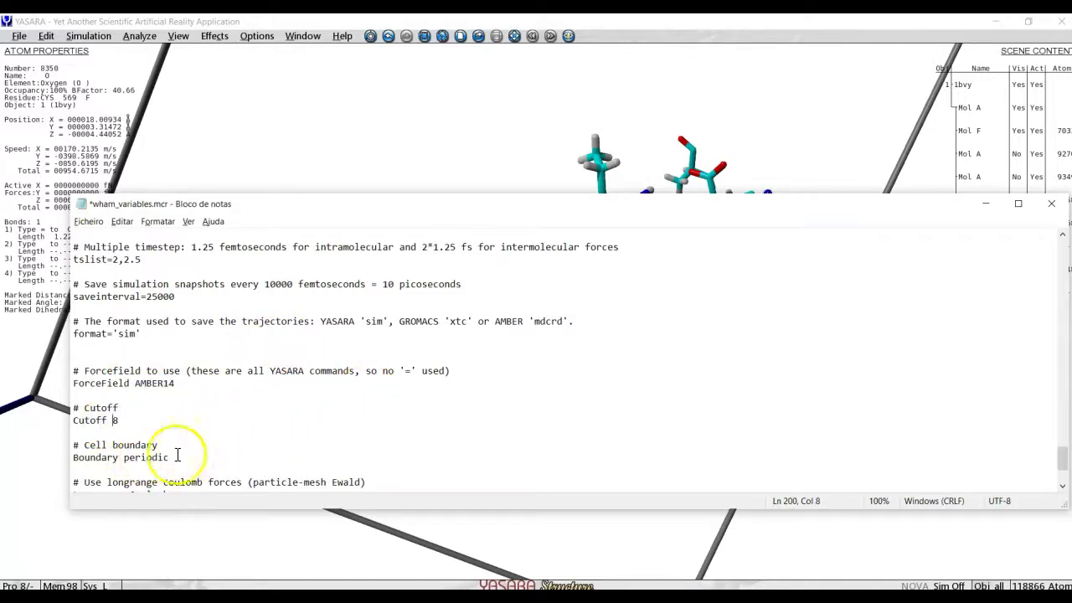
{"action": "scroll", "coordinate": [244, 424], "scroll_direction": "down", "scroll_amount": 2}
{"action": "scroll", "coordinate": [249, 423], "scroll_direction": "down", "scroll_amount": 1}
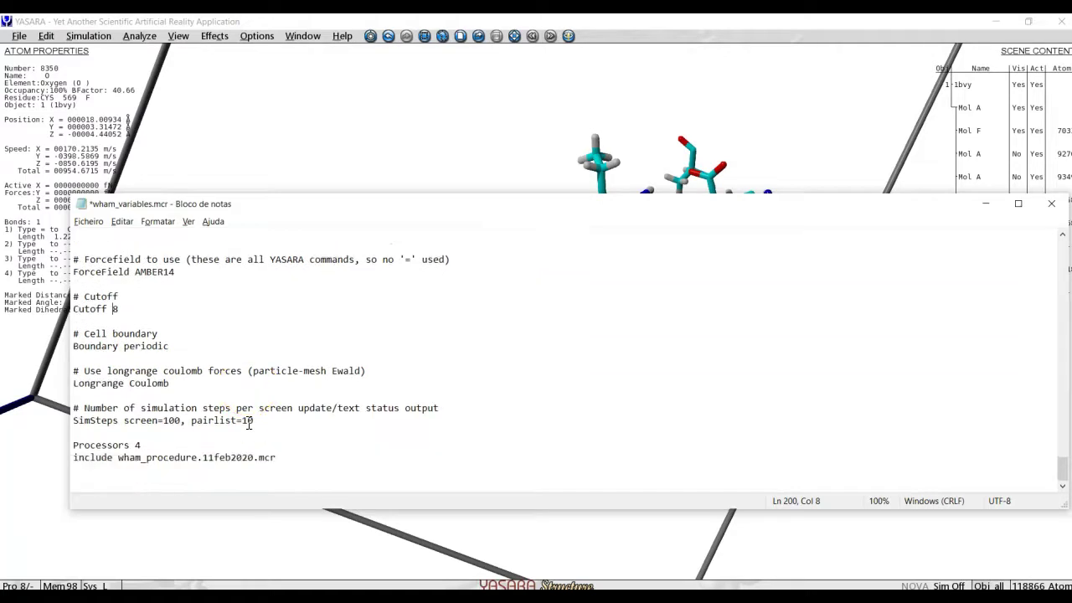
{"action": "left_click", "coordinate": [255, 421]}
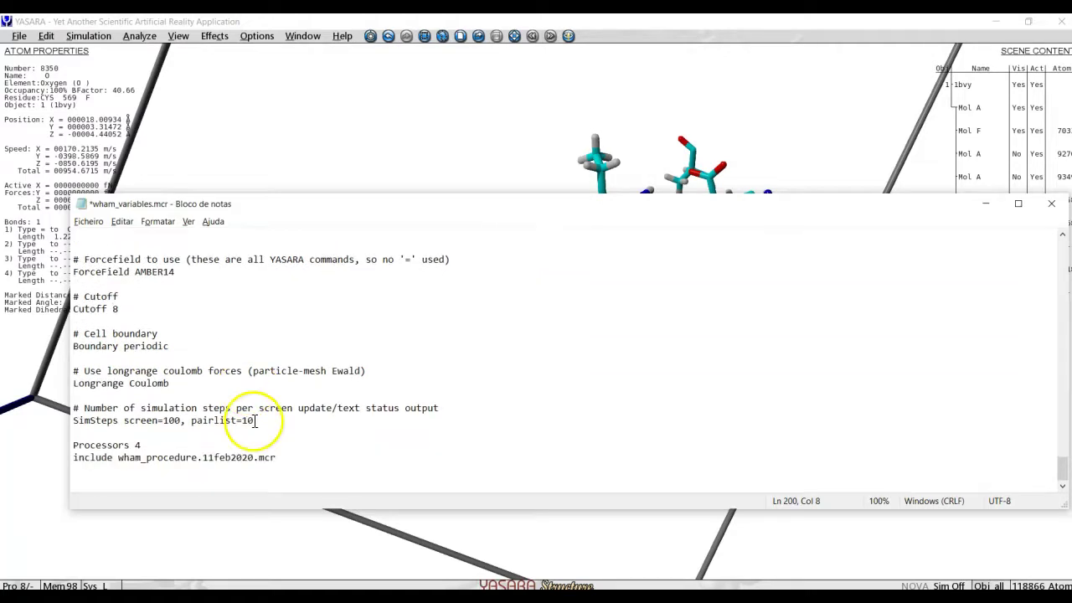
{"action": "left_click", "coordinate": [309, 377]}
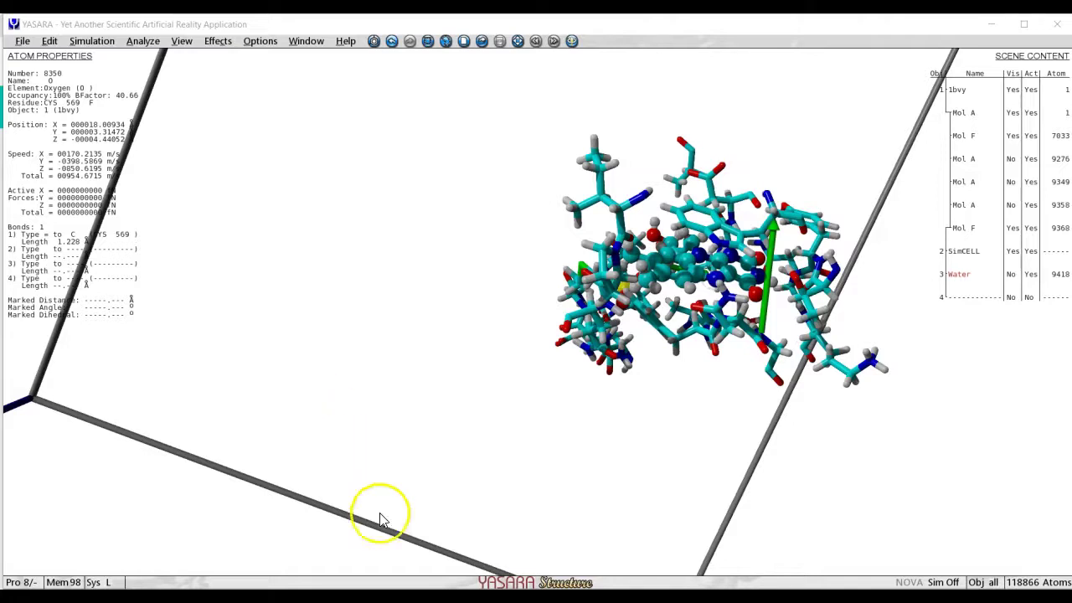
- Show the Grossfield Lab WHAM page and its address, then return to the ResearchGate discussion
{"action": "key", "text": "alt+Tab"}
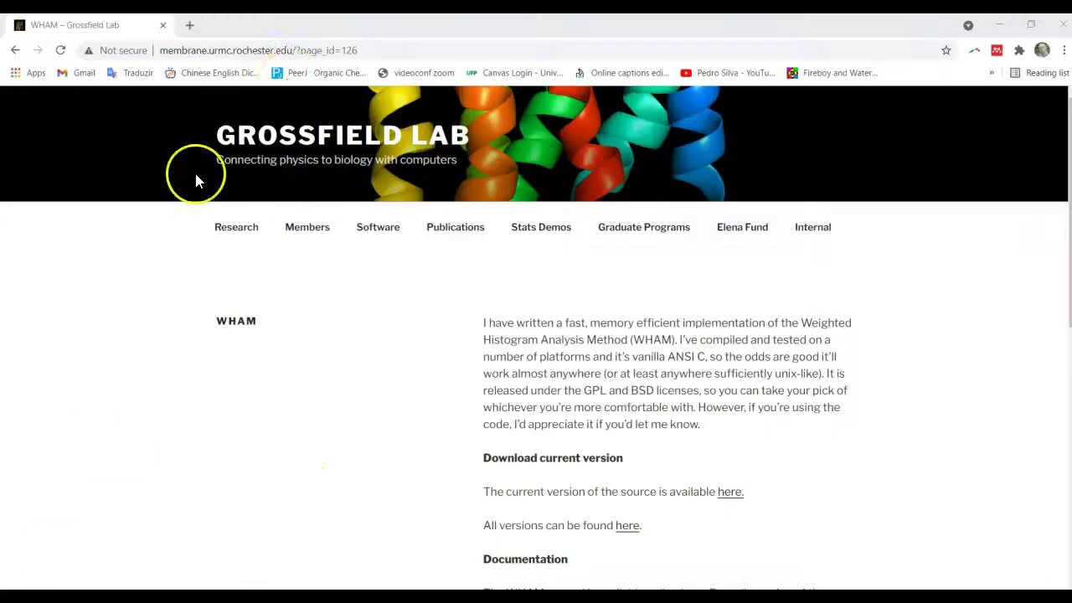
{"action": "left_click", "coordinate": [364, 51]}
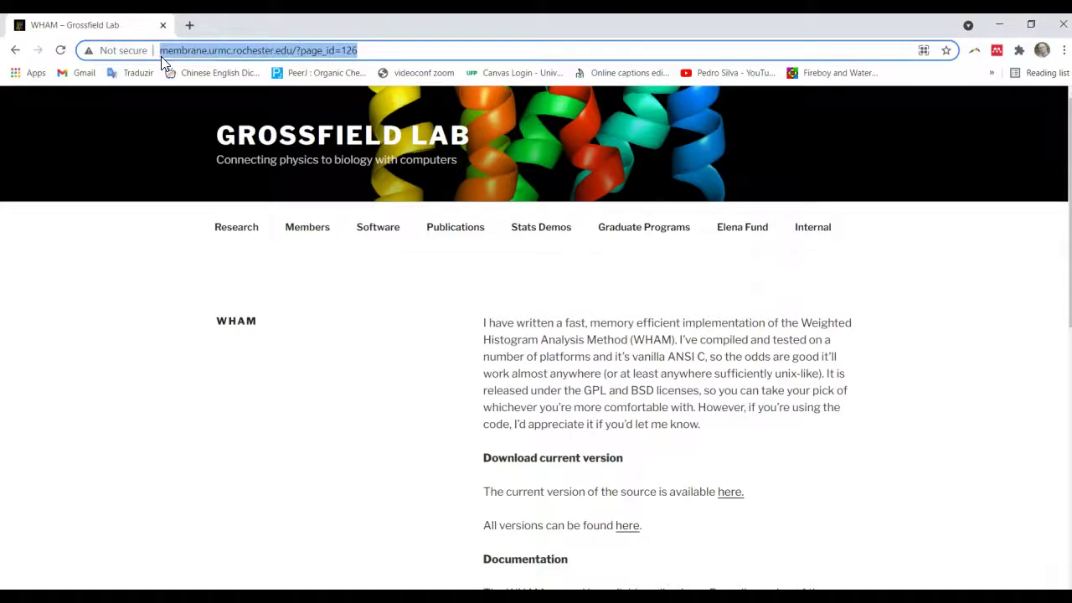
{"action": "key", "text": "alt+Tab"}
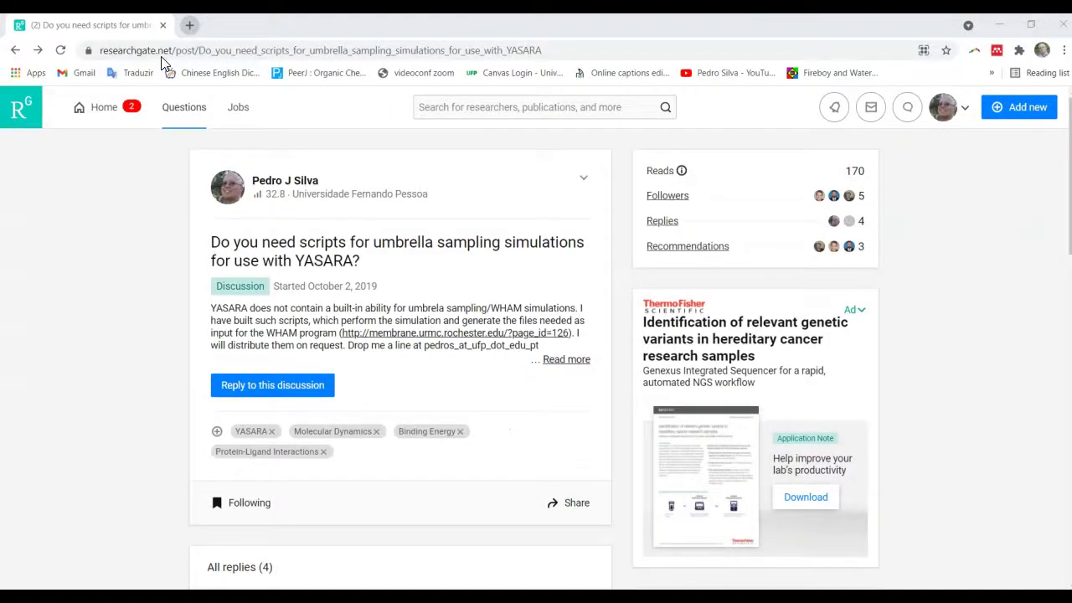